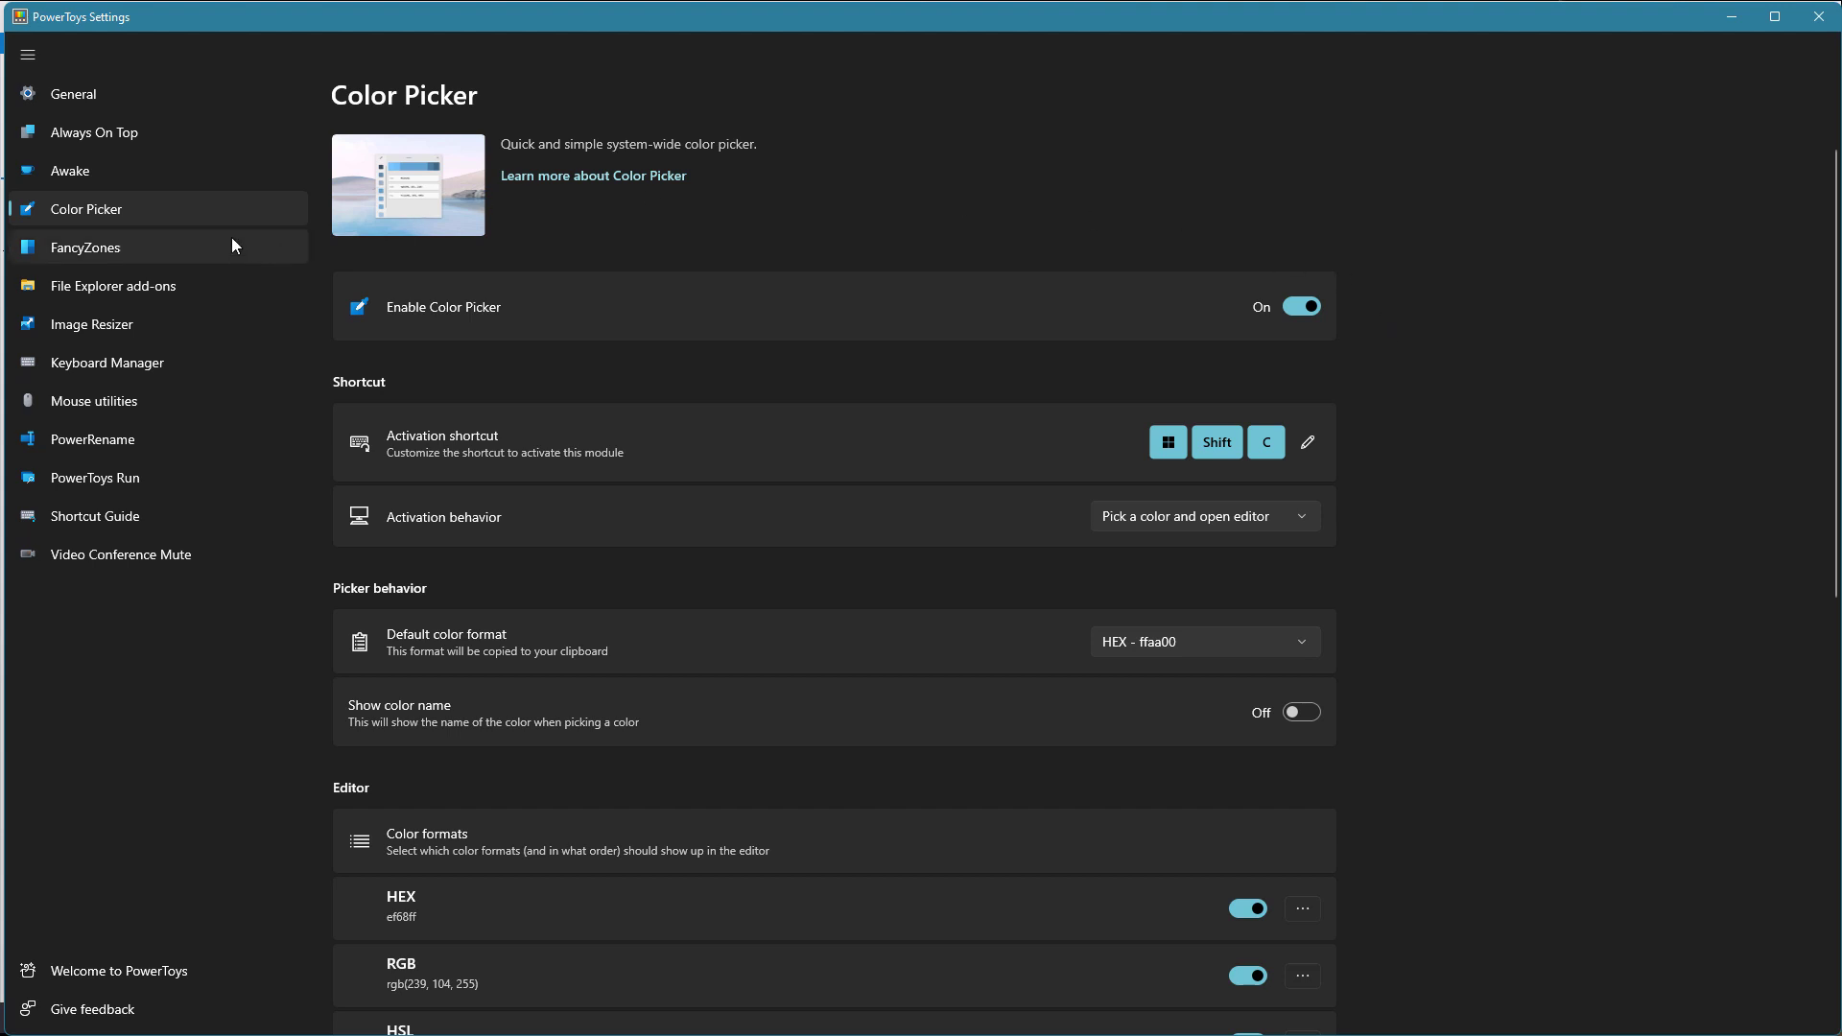
Review the Color Picker settings page, scrolling through the formats list and back up
key(ctrl)
key(ctrl)
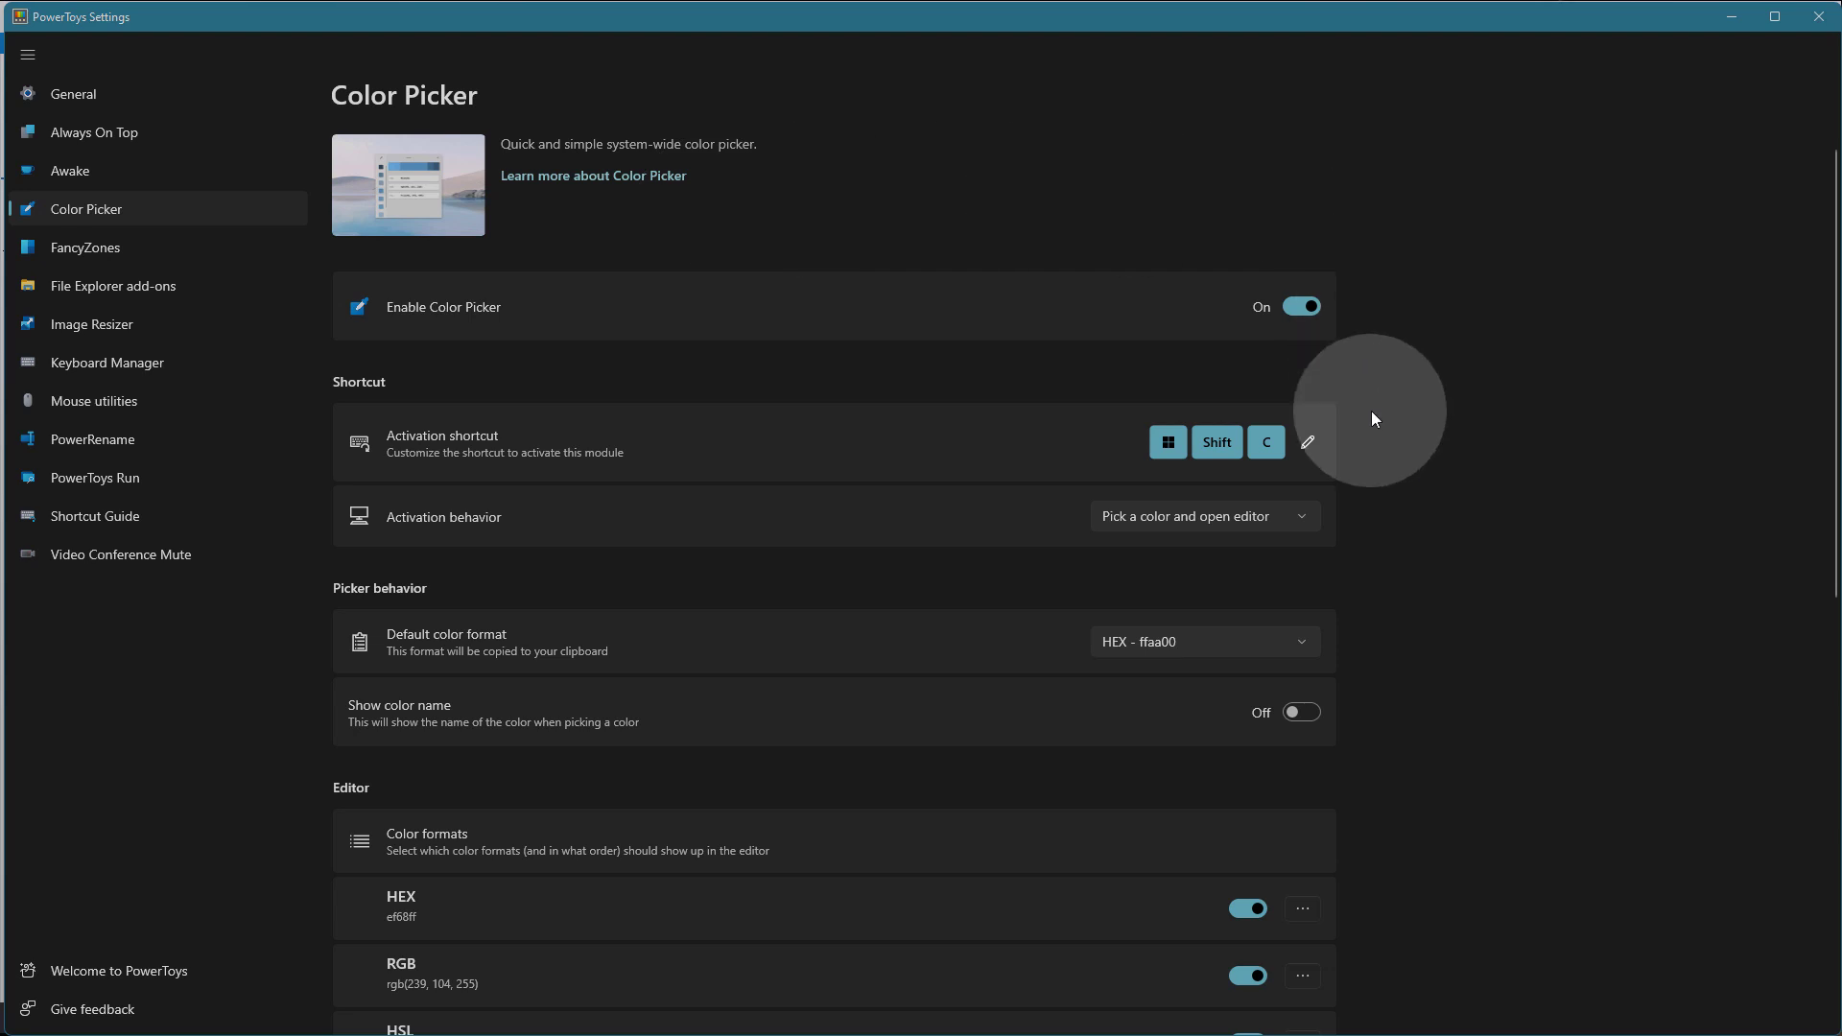
click(1356, 370)
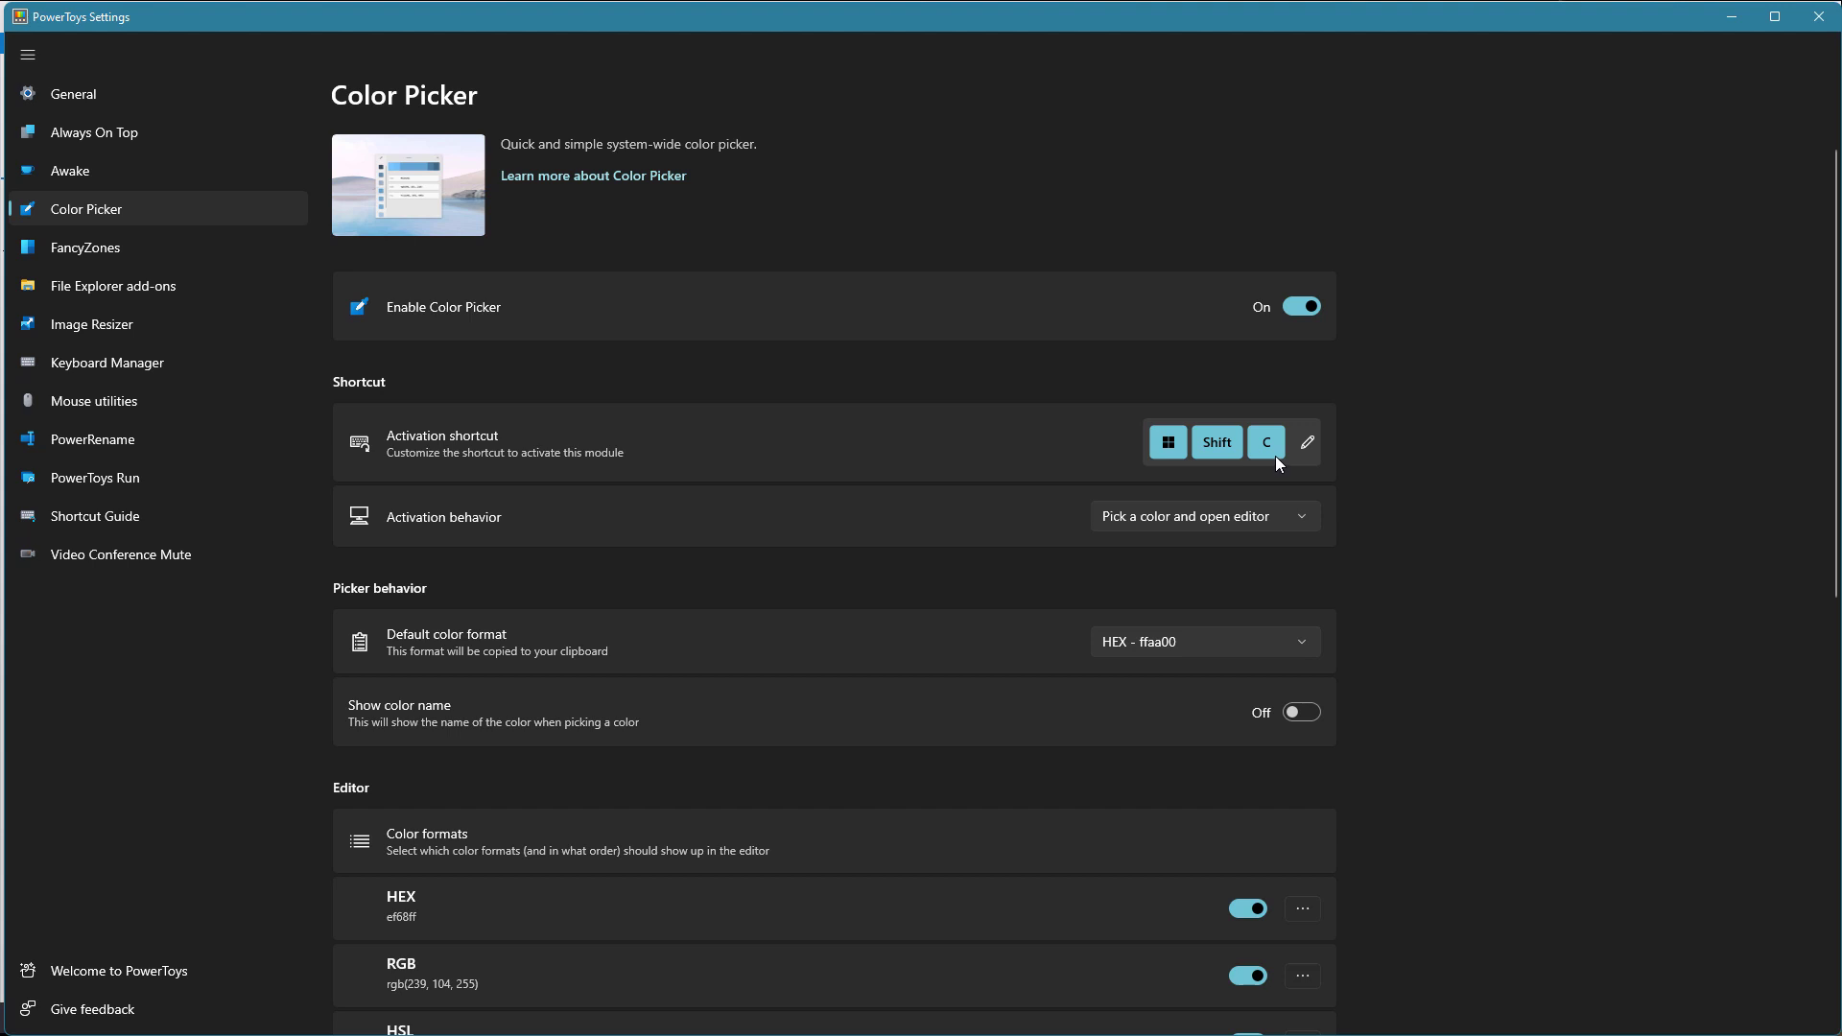
scroll(991, 614, down, 8)
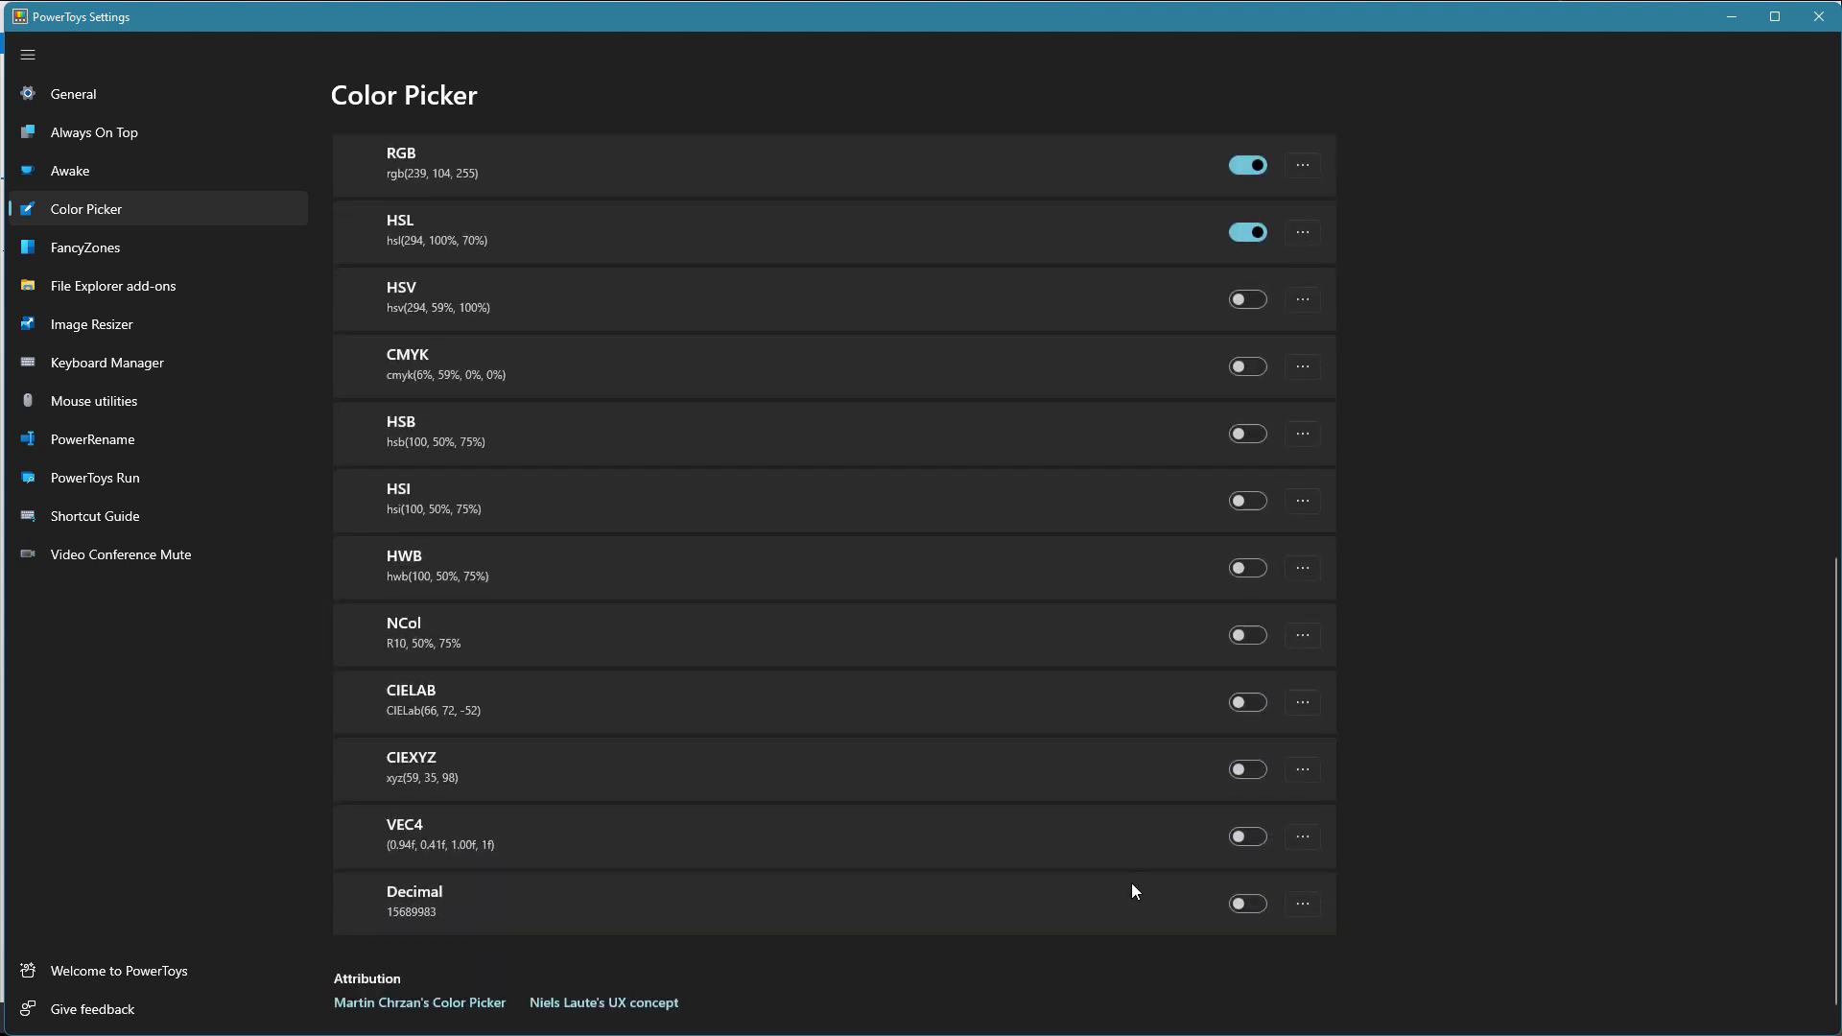
scroll(1173, 434, up, 8)
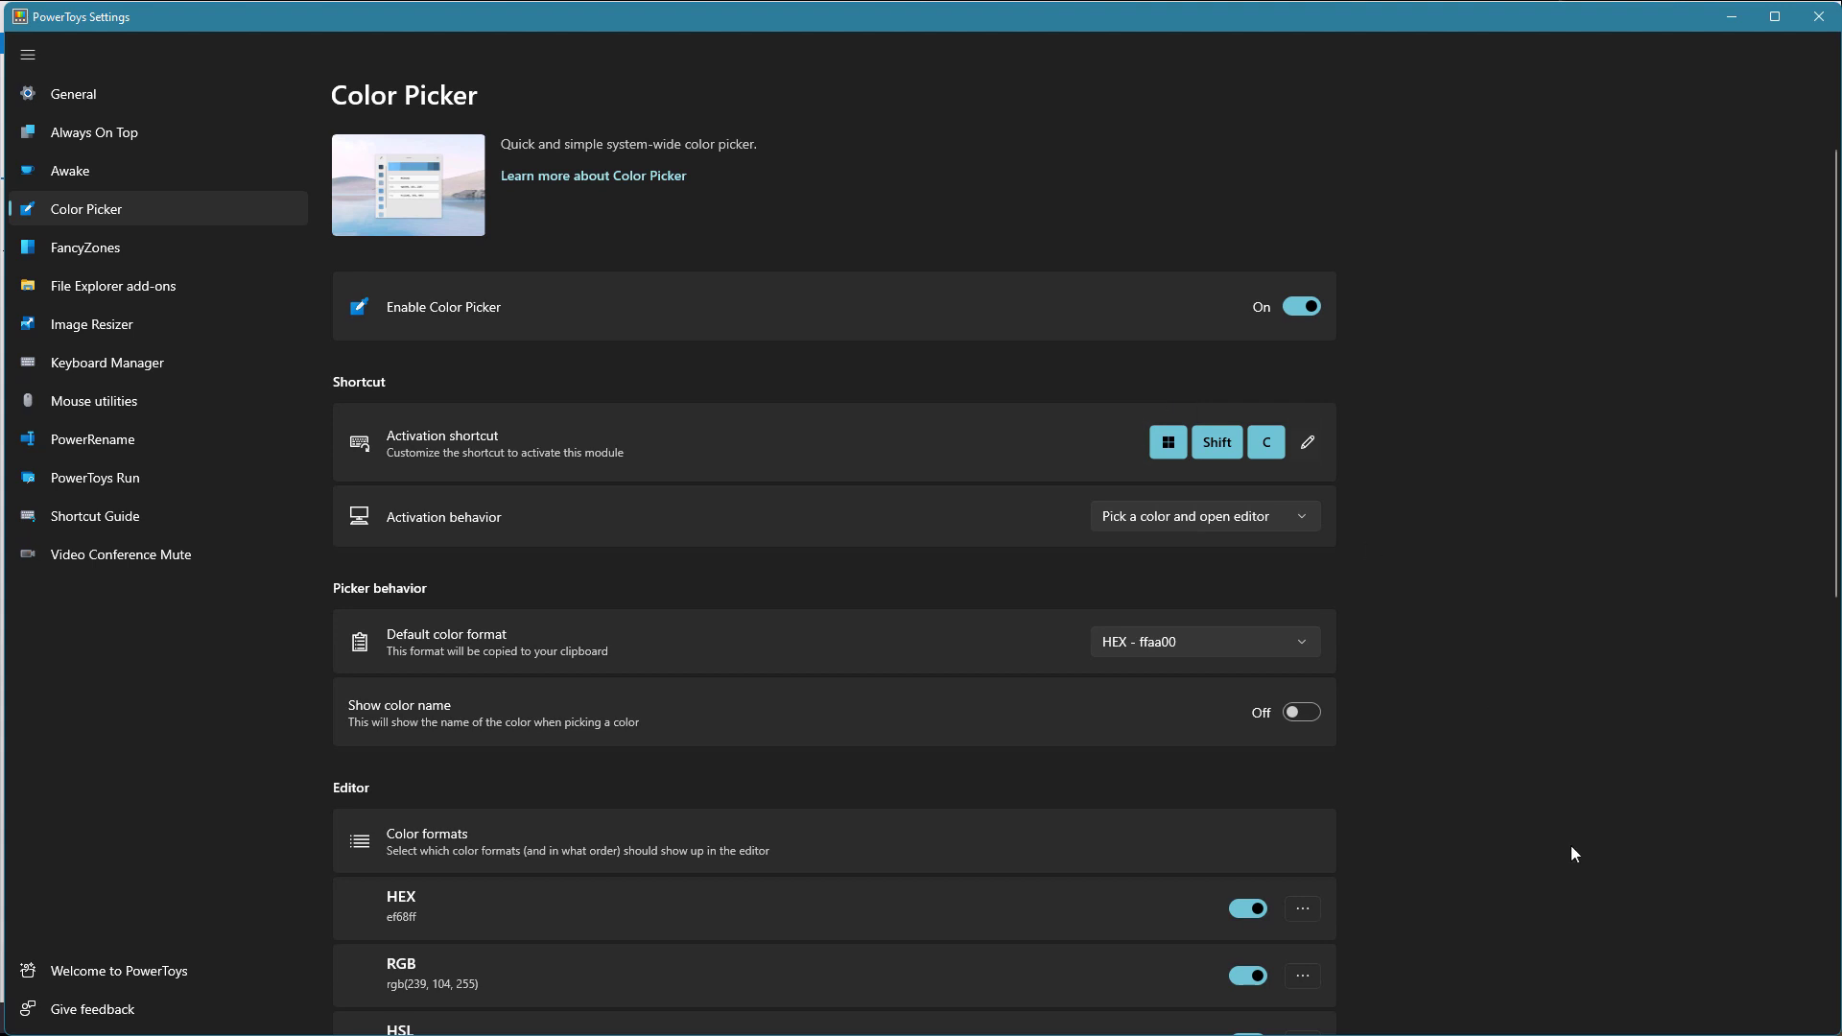
Bring the Storyline Welcome Layout slide forward and launch Color Picker with Win+Shift+C
click(1535, 1031)
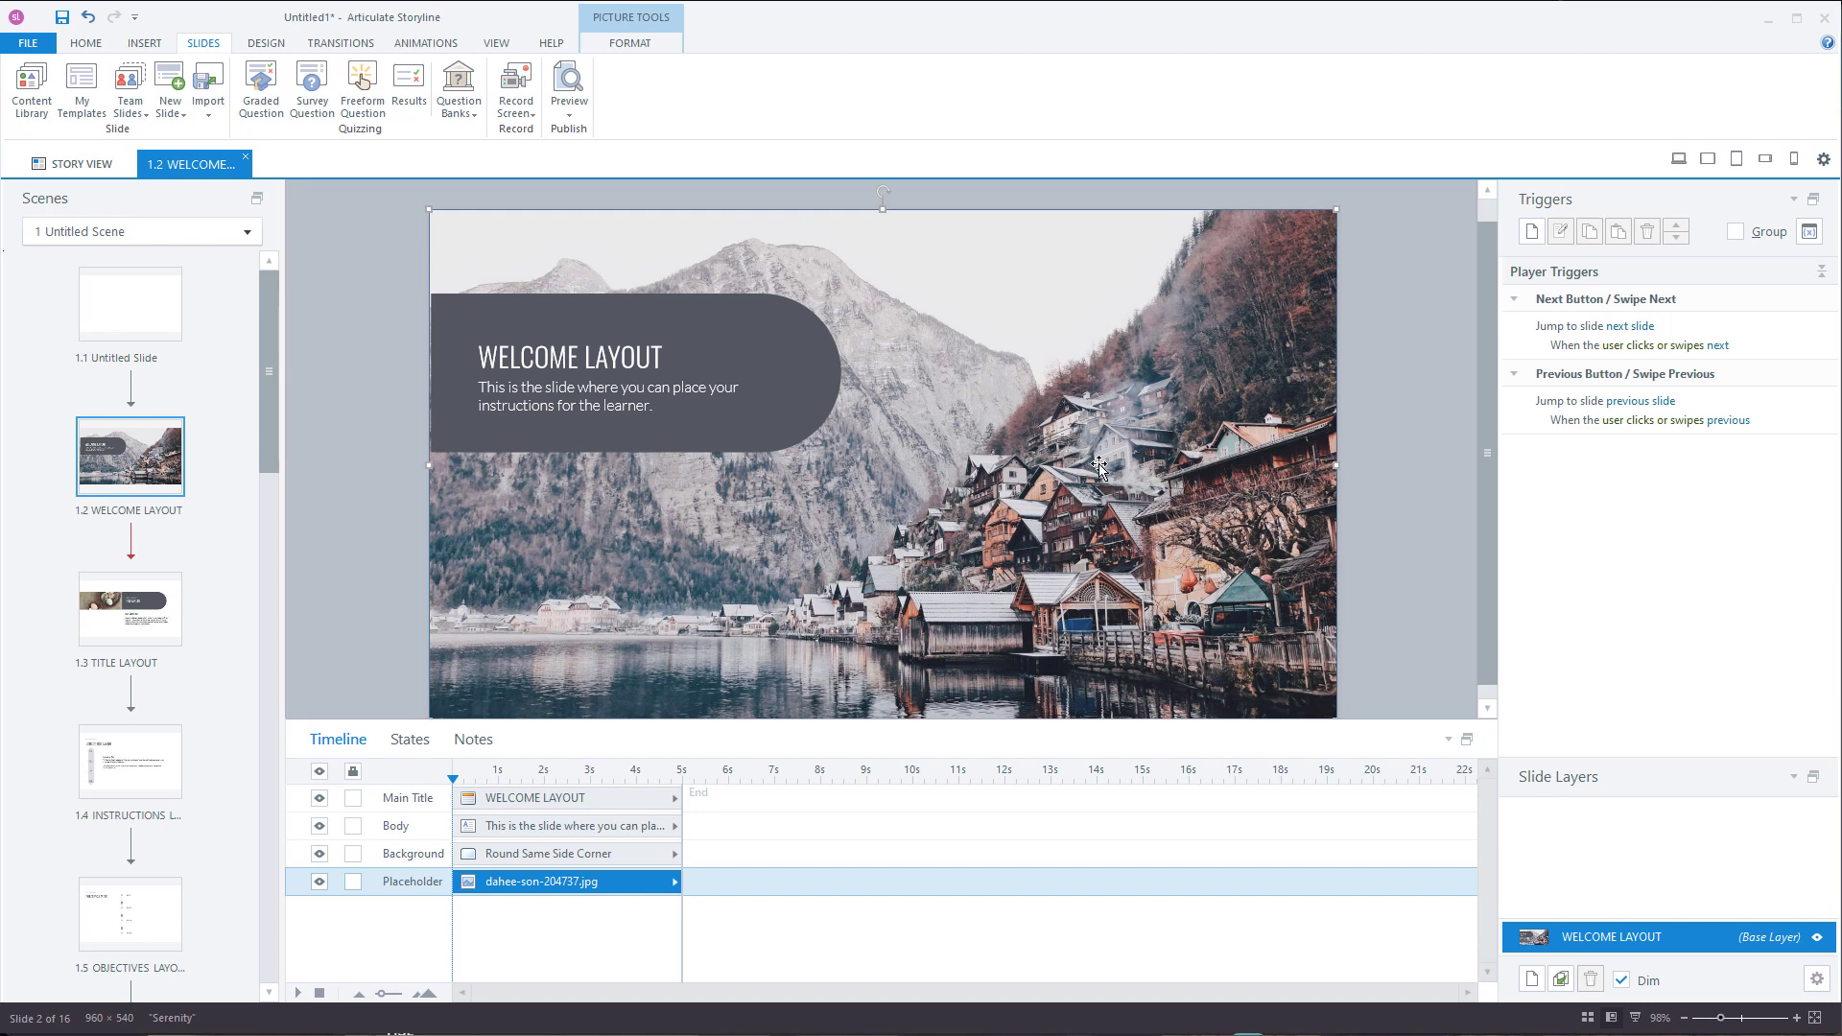
key(super+shift+c)
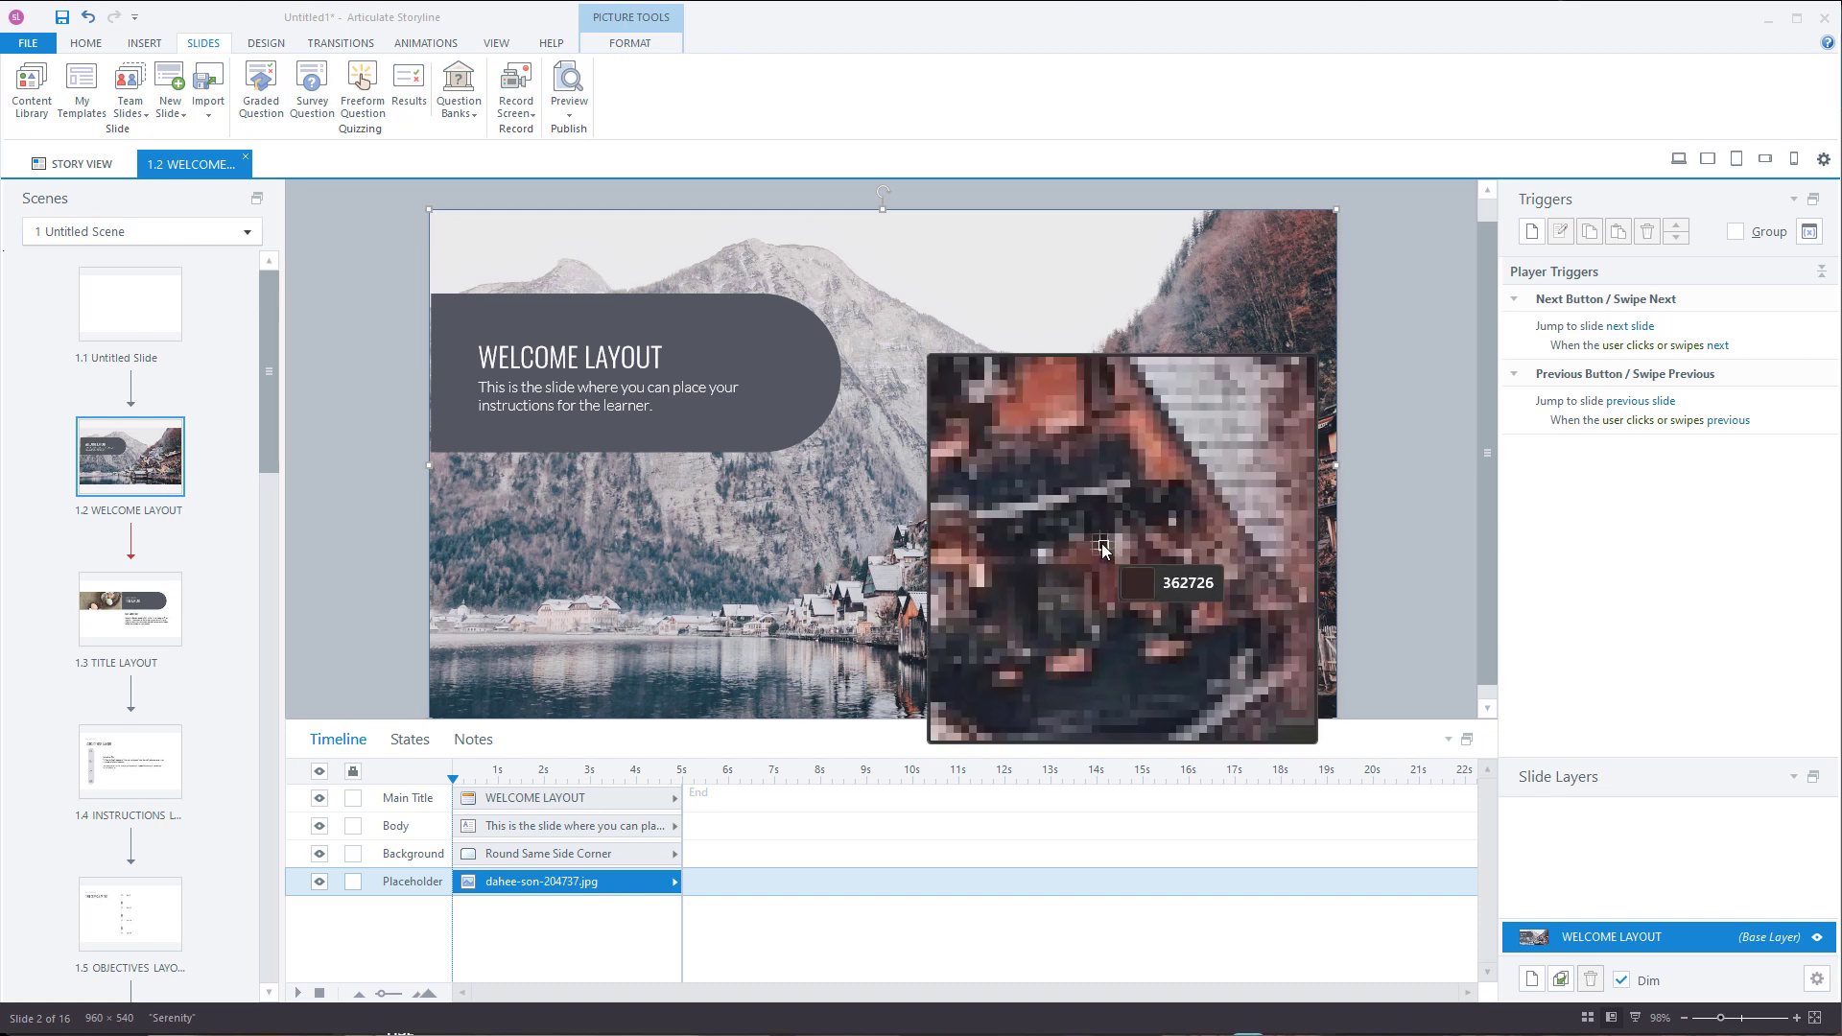
Pick the reddish colour d39189 (rgb 211, 145, 137) from the village photo
click(1071, 415)
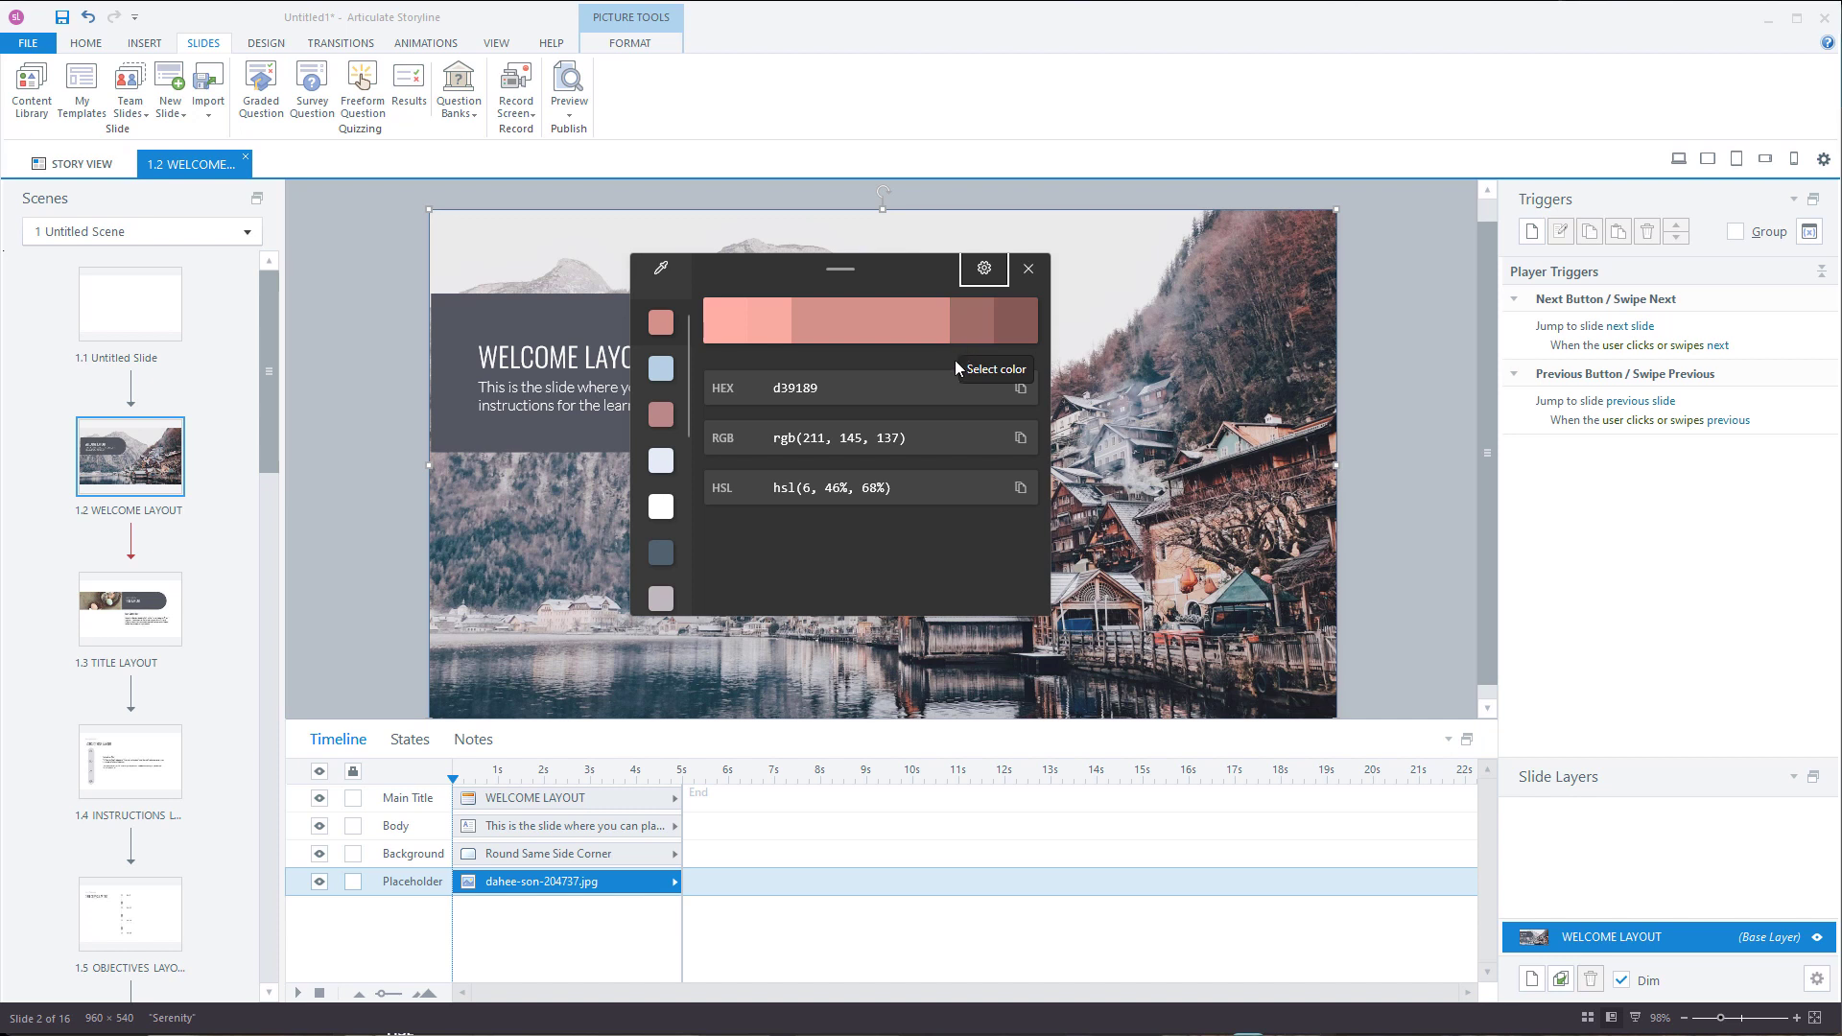
click(871, 325)
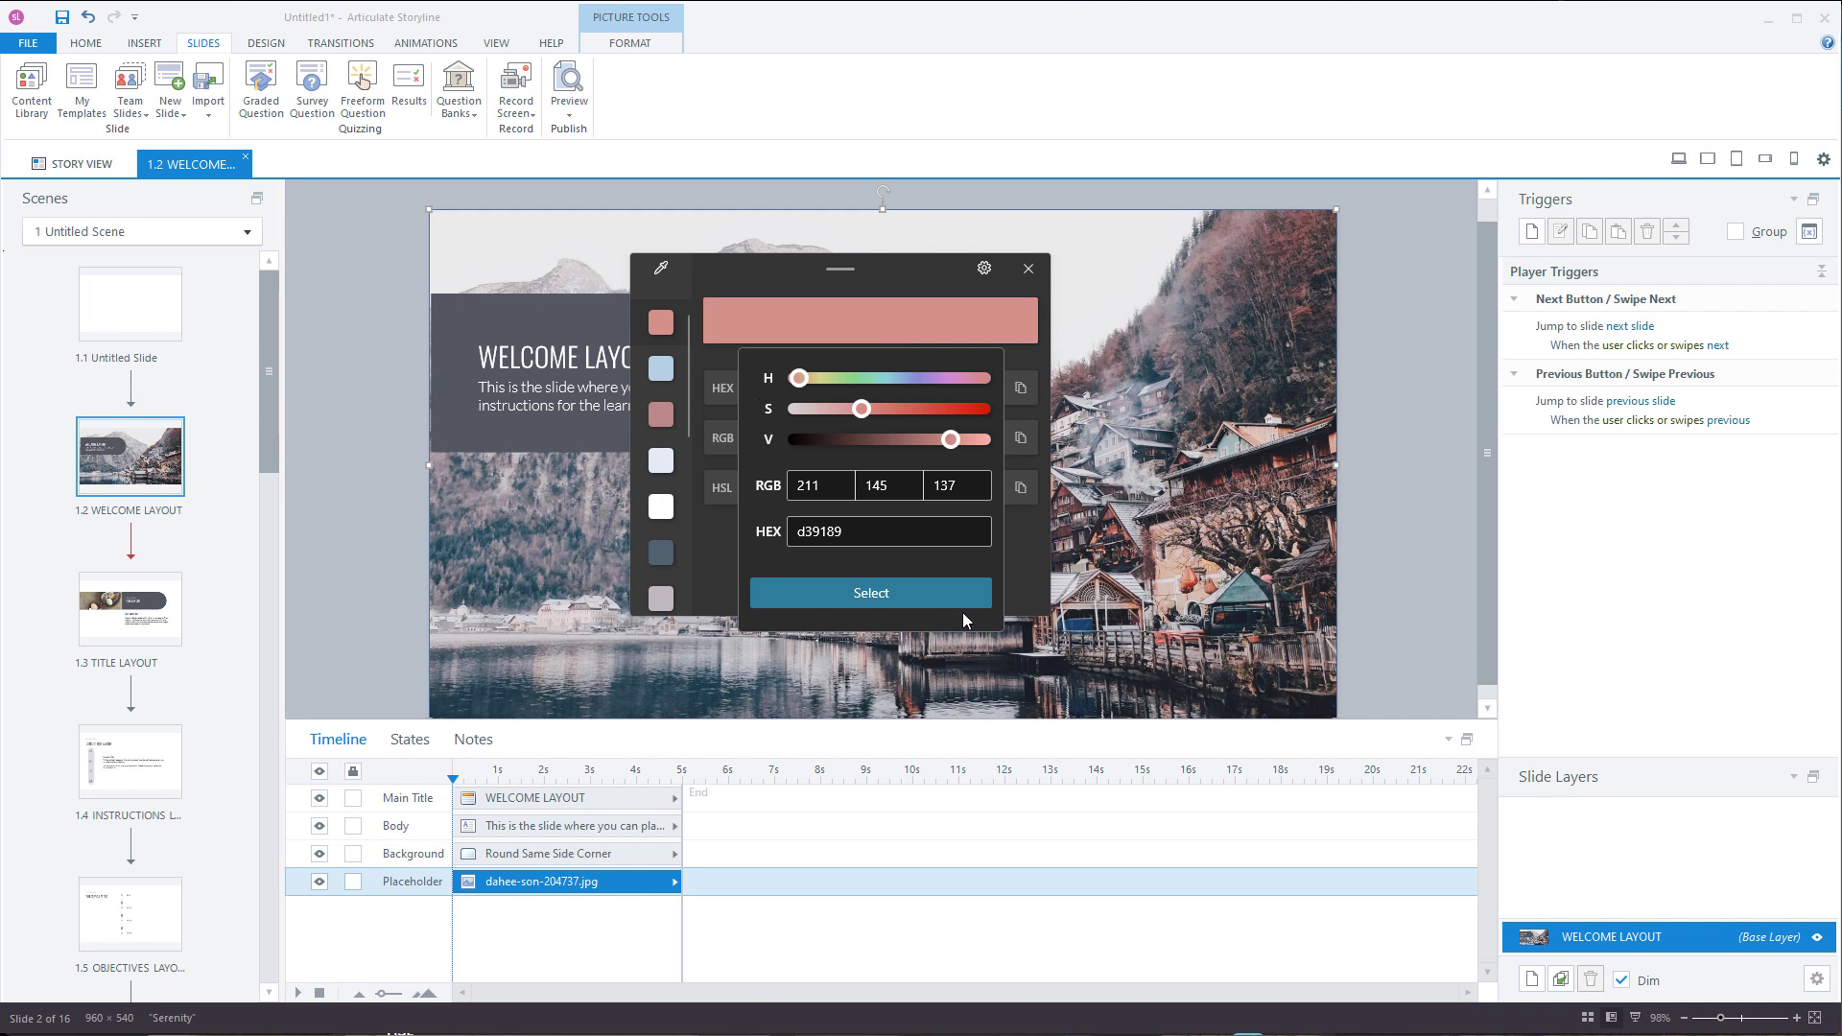
click(898, 282)
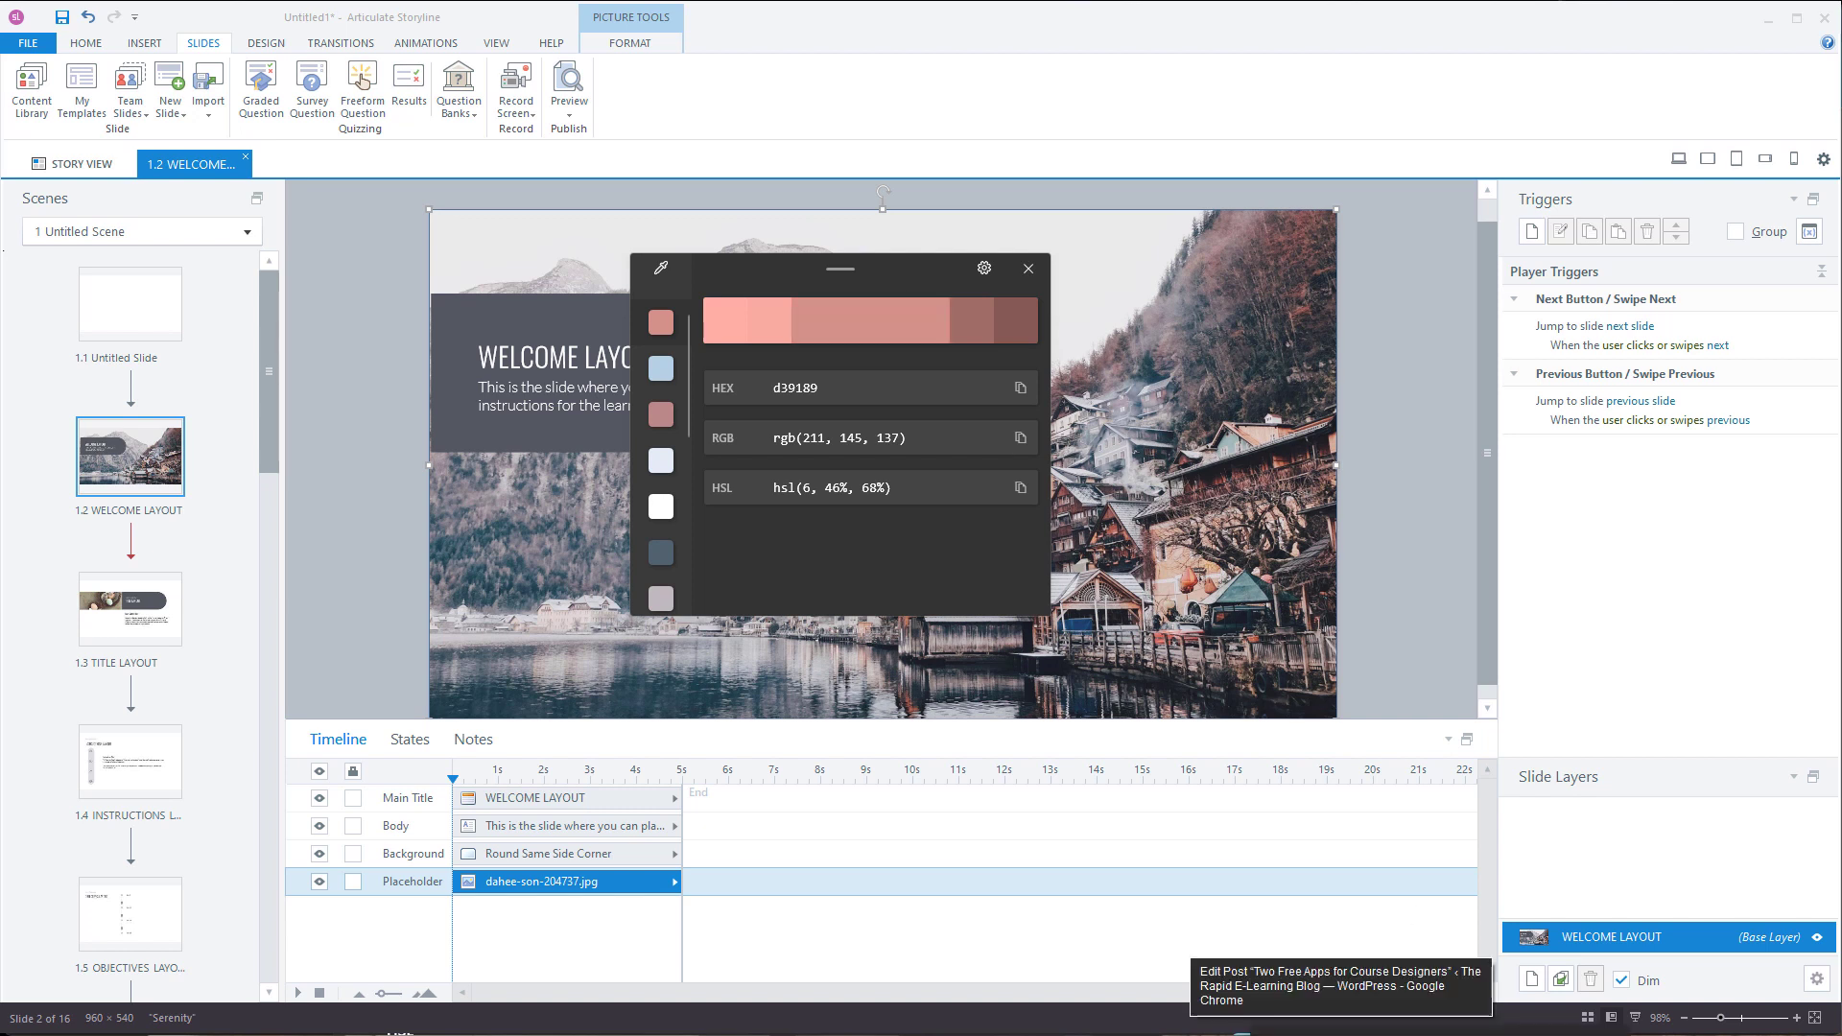
Bring up the Rise 360 lesson tab in Chrome and close the Color Picker editor
click(1451, 1022)
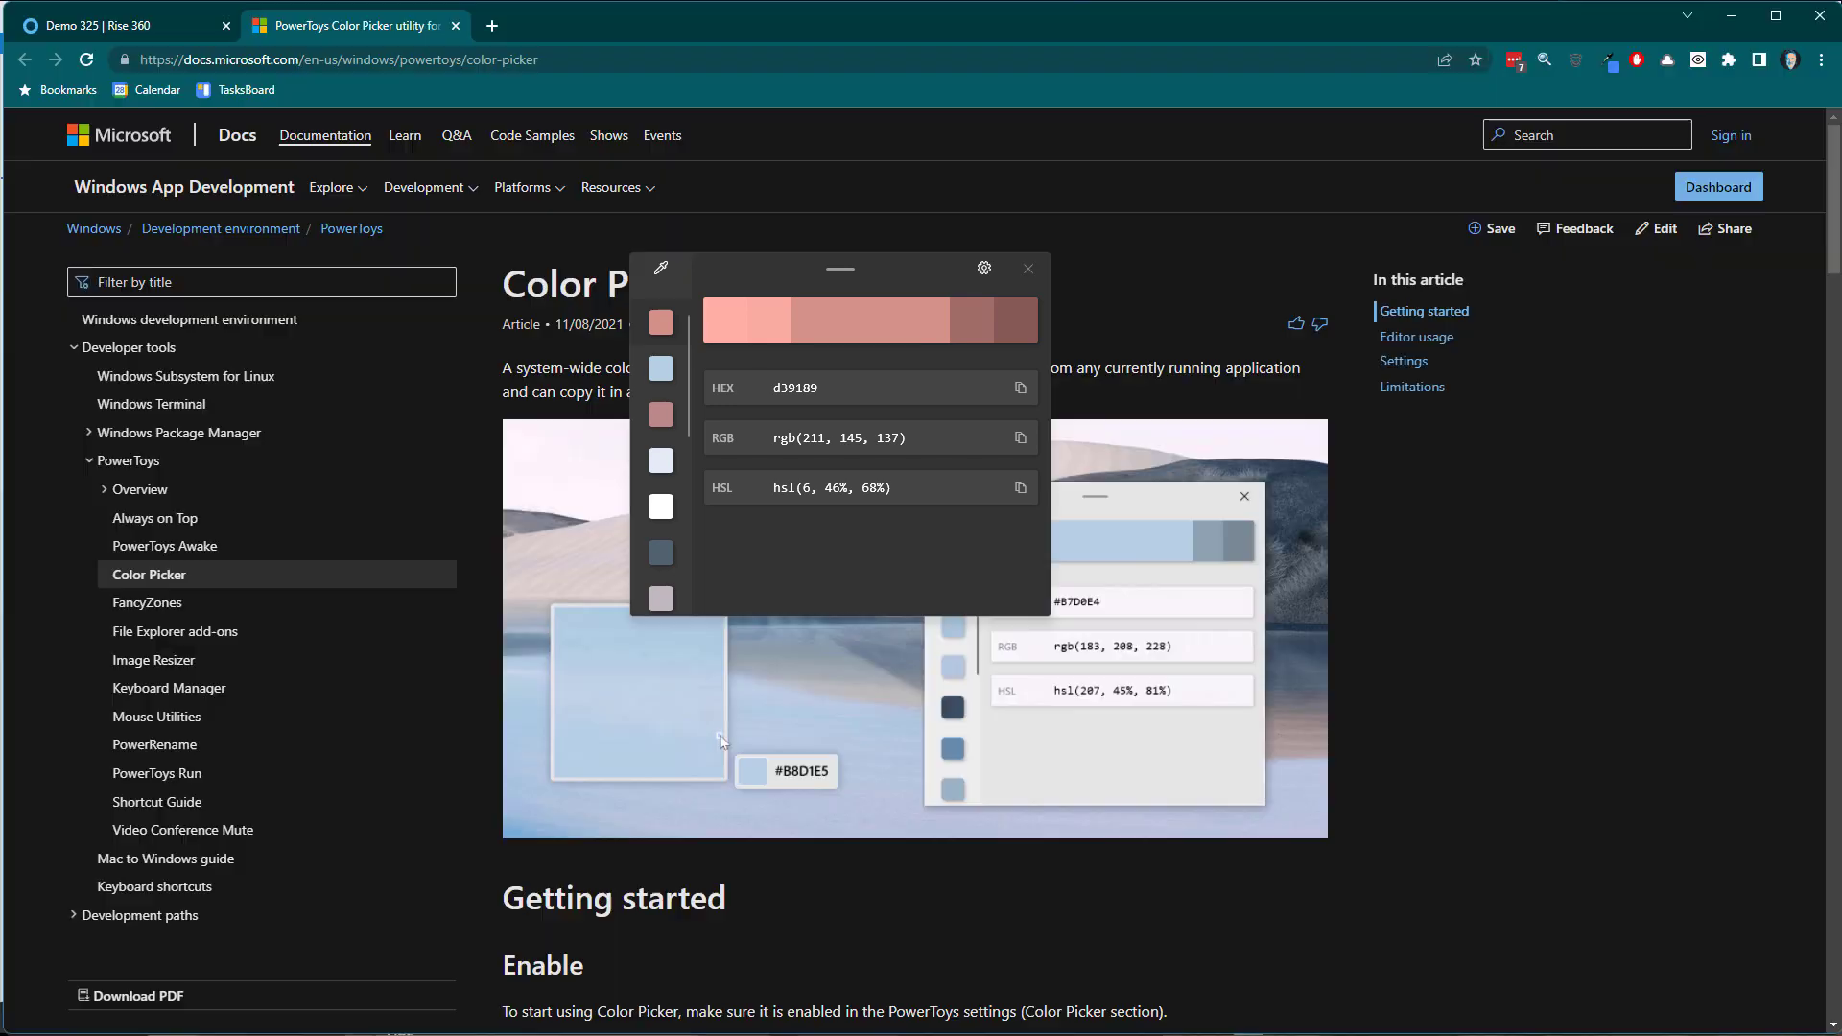
click(112, 26)
click(1029, 269)
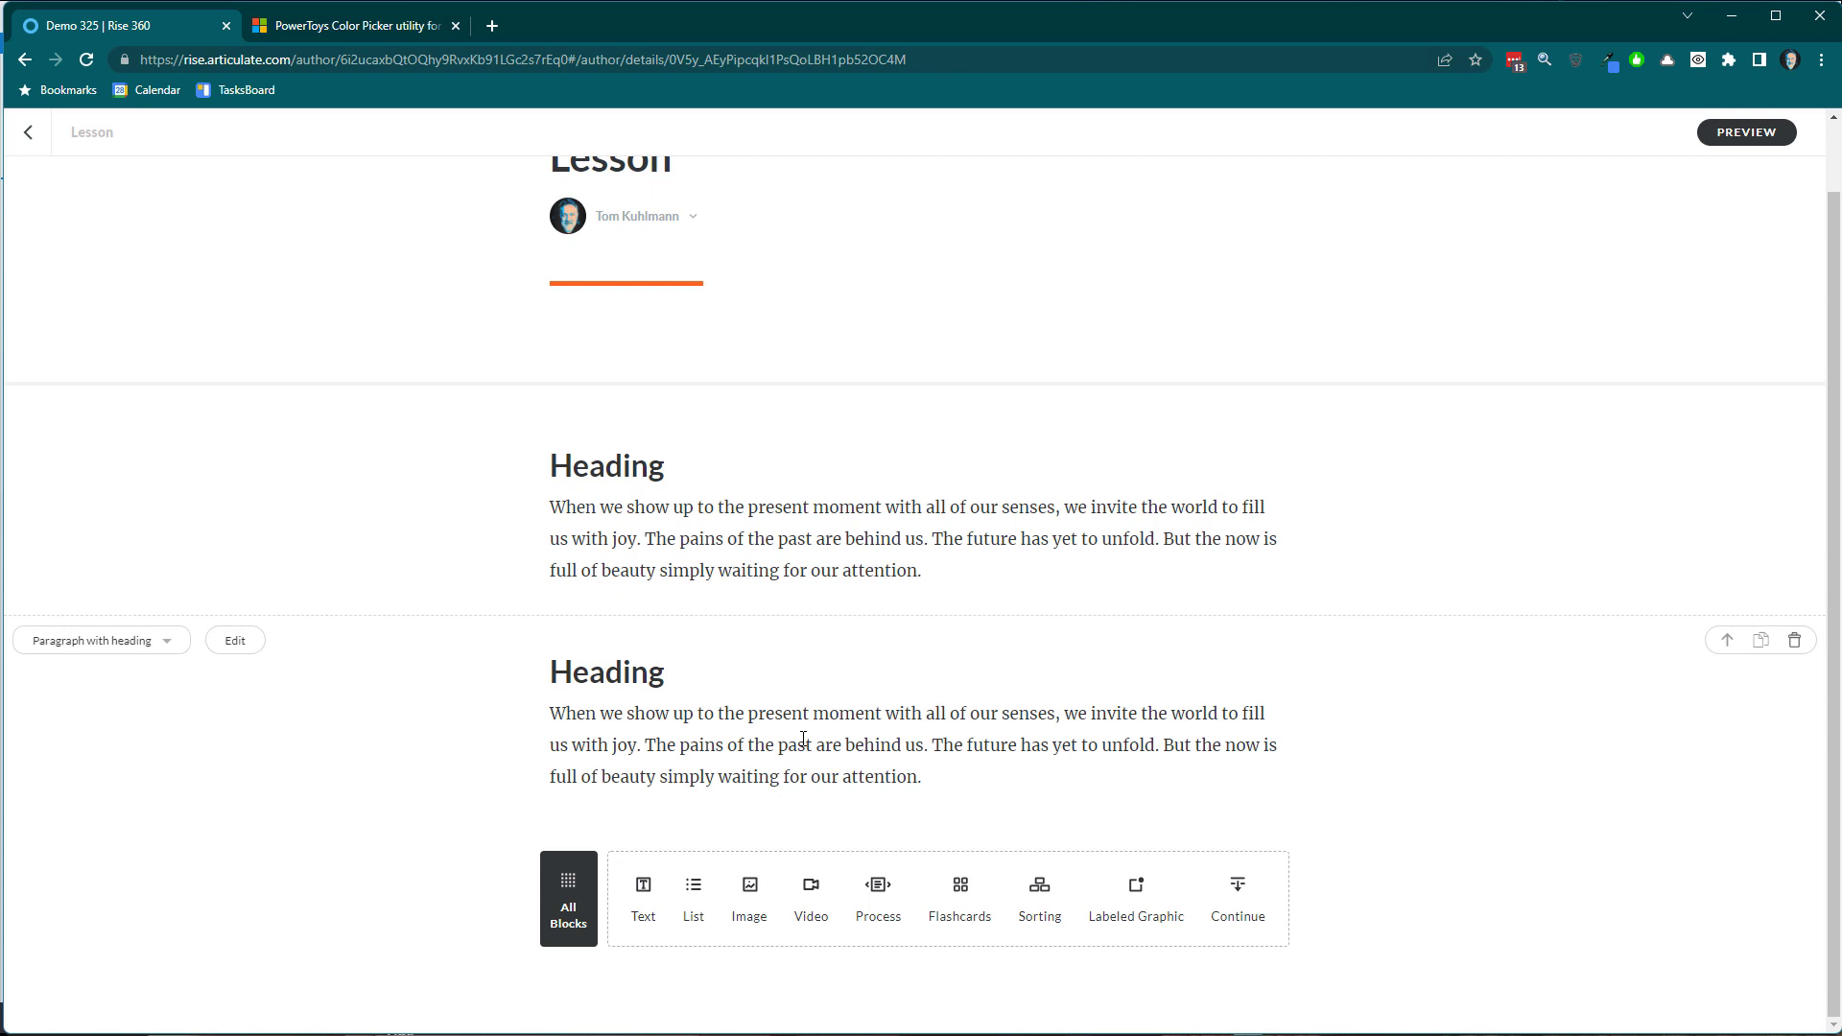
Inspect the second paragraph block's background colour, left at #FFFFFF, then open the Color Picker docs
click(235, 640)
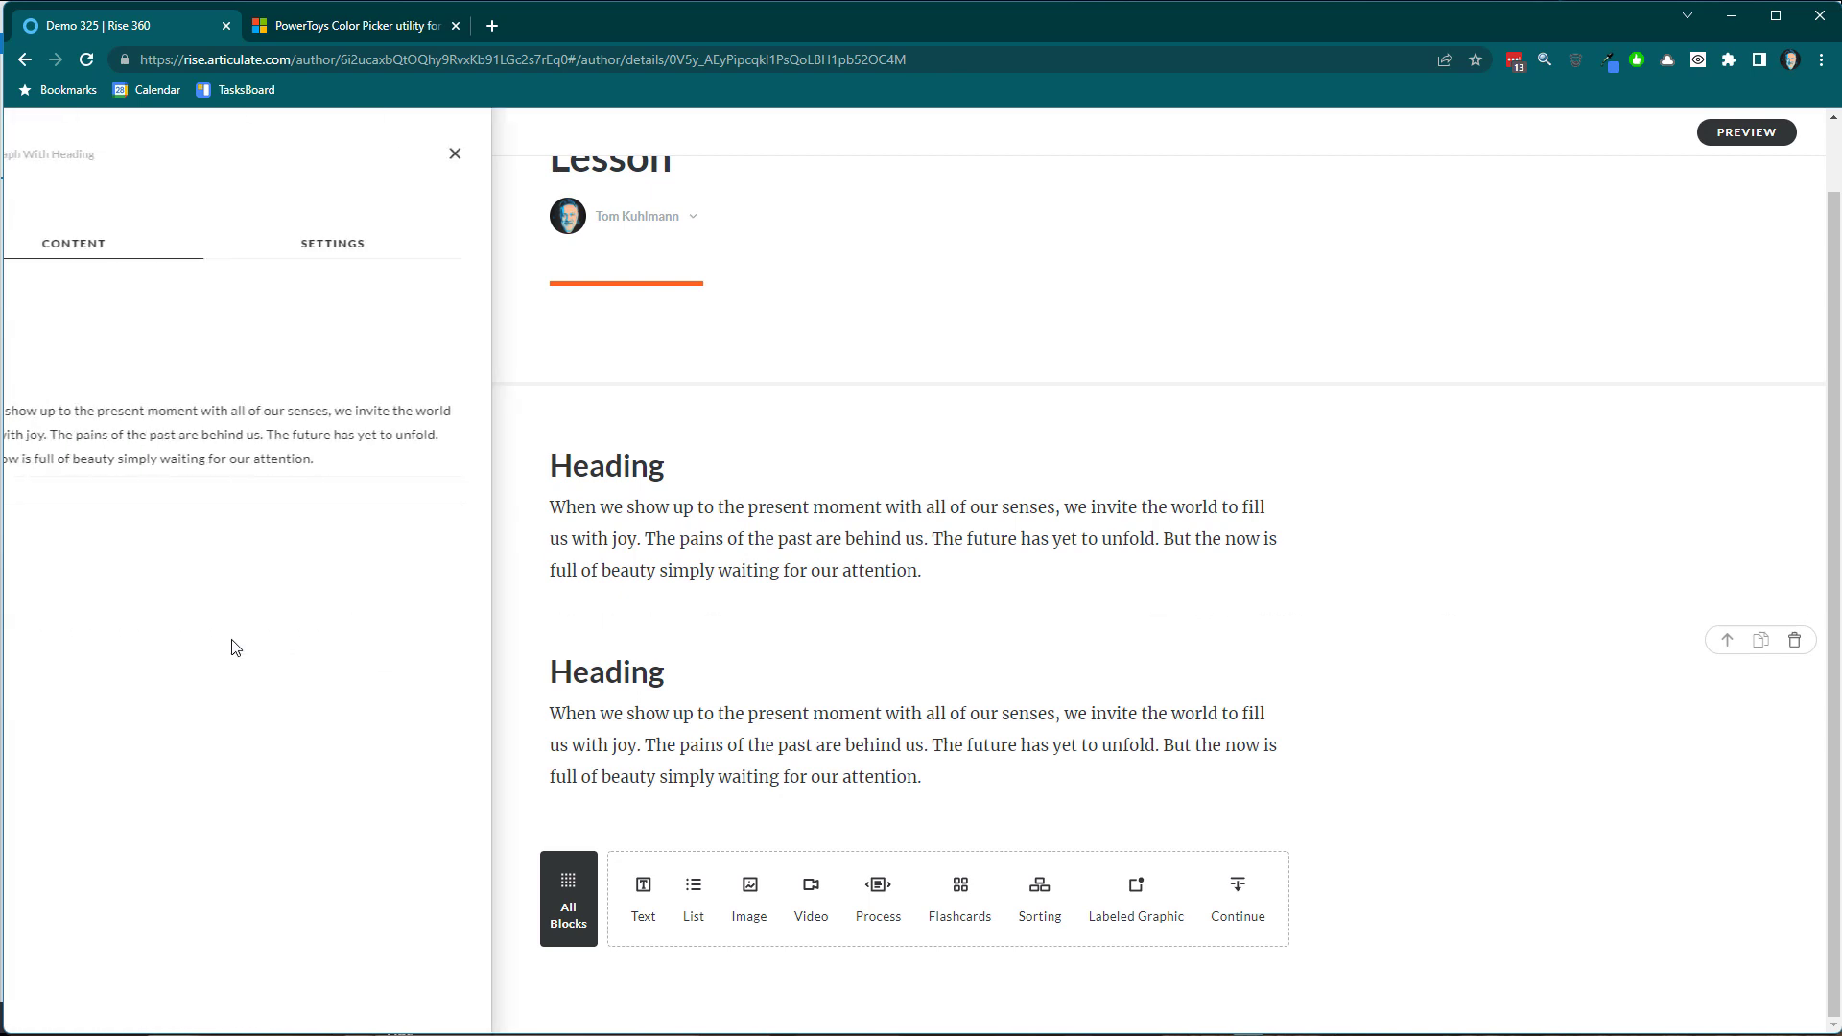
click(437, 246)
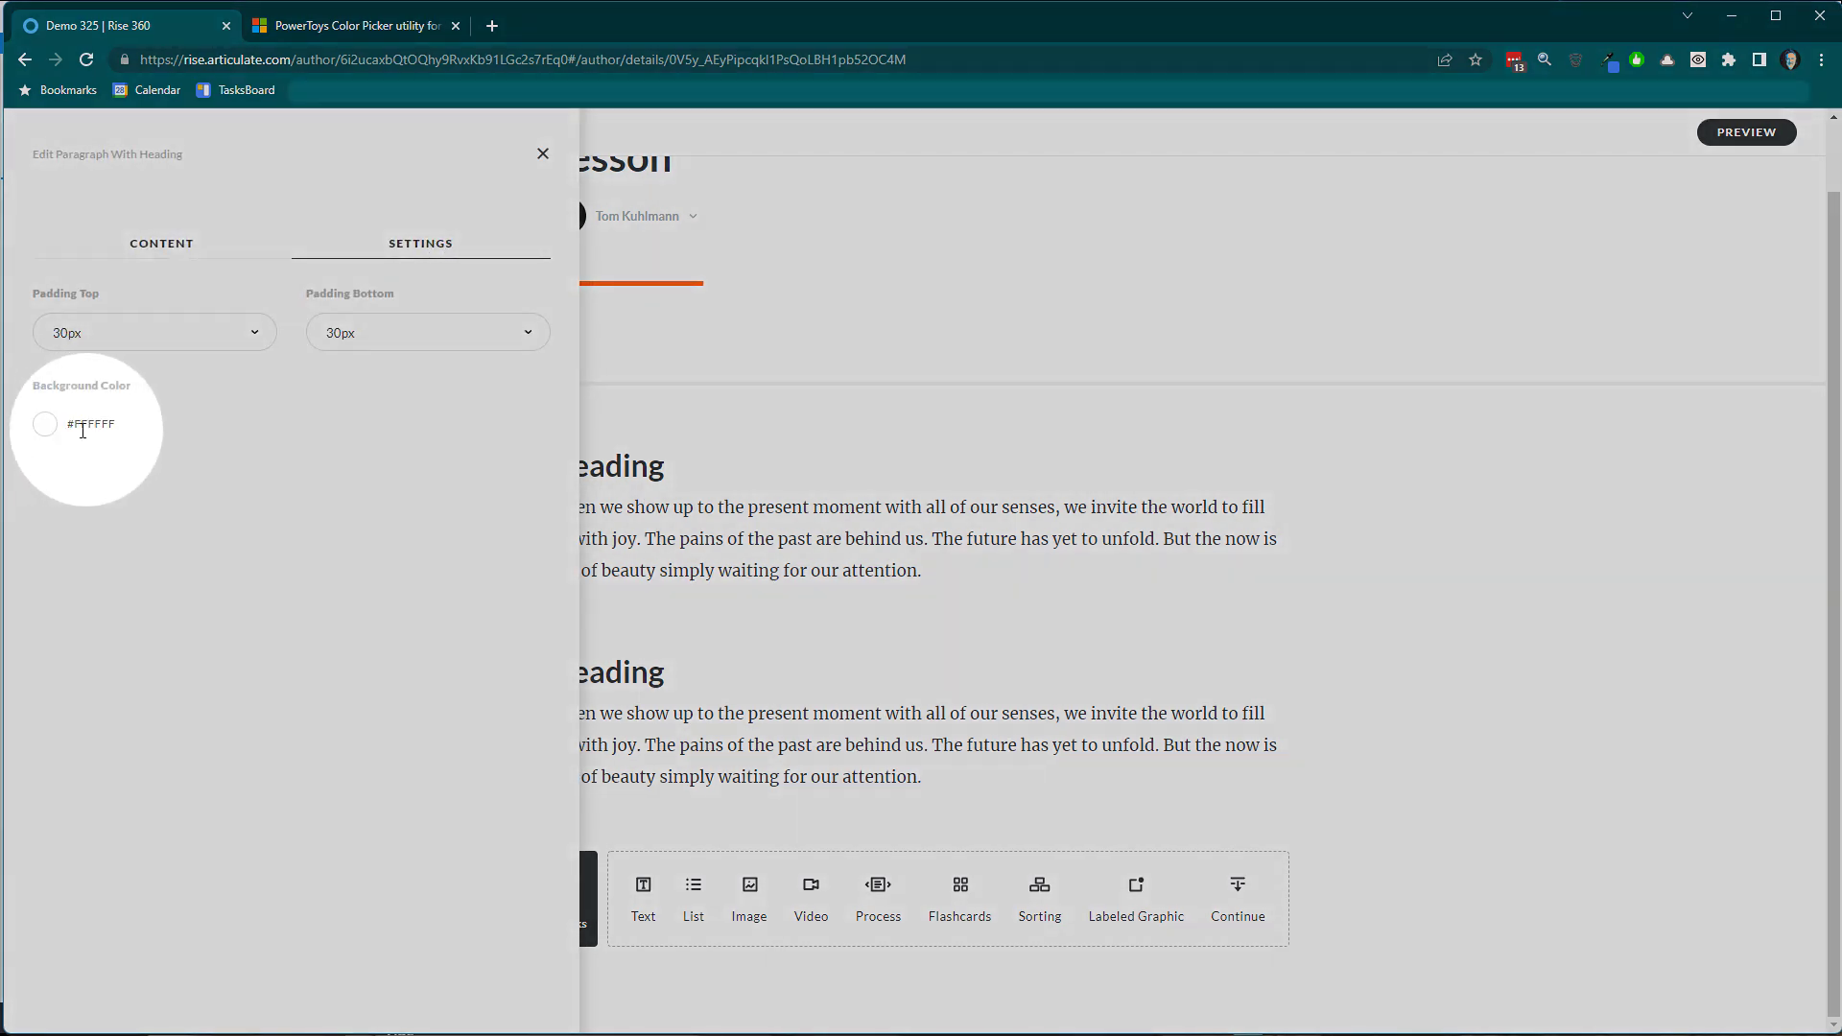
click(54, 438)
click(47, 428)
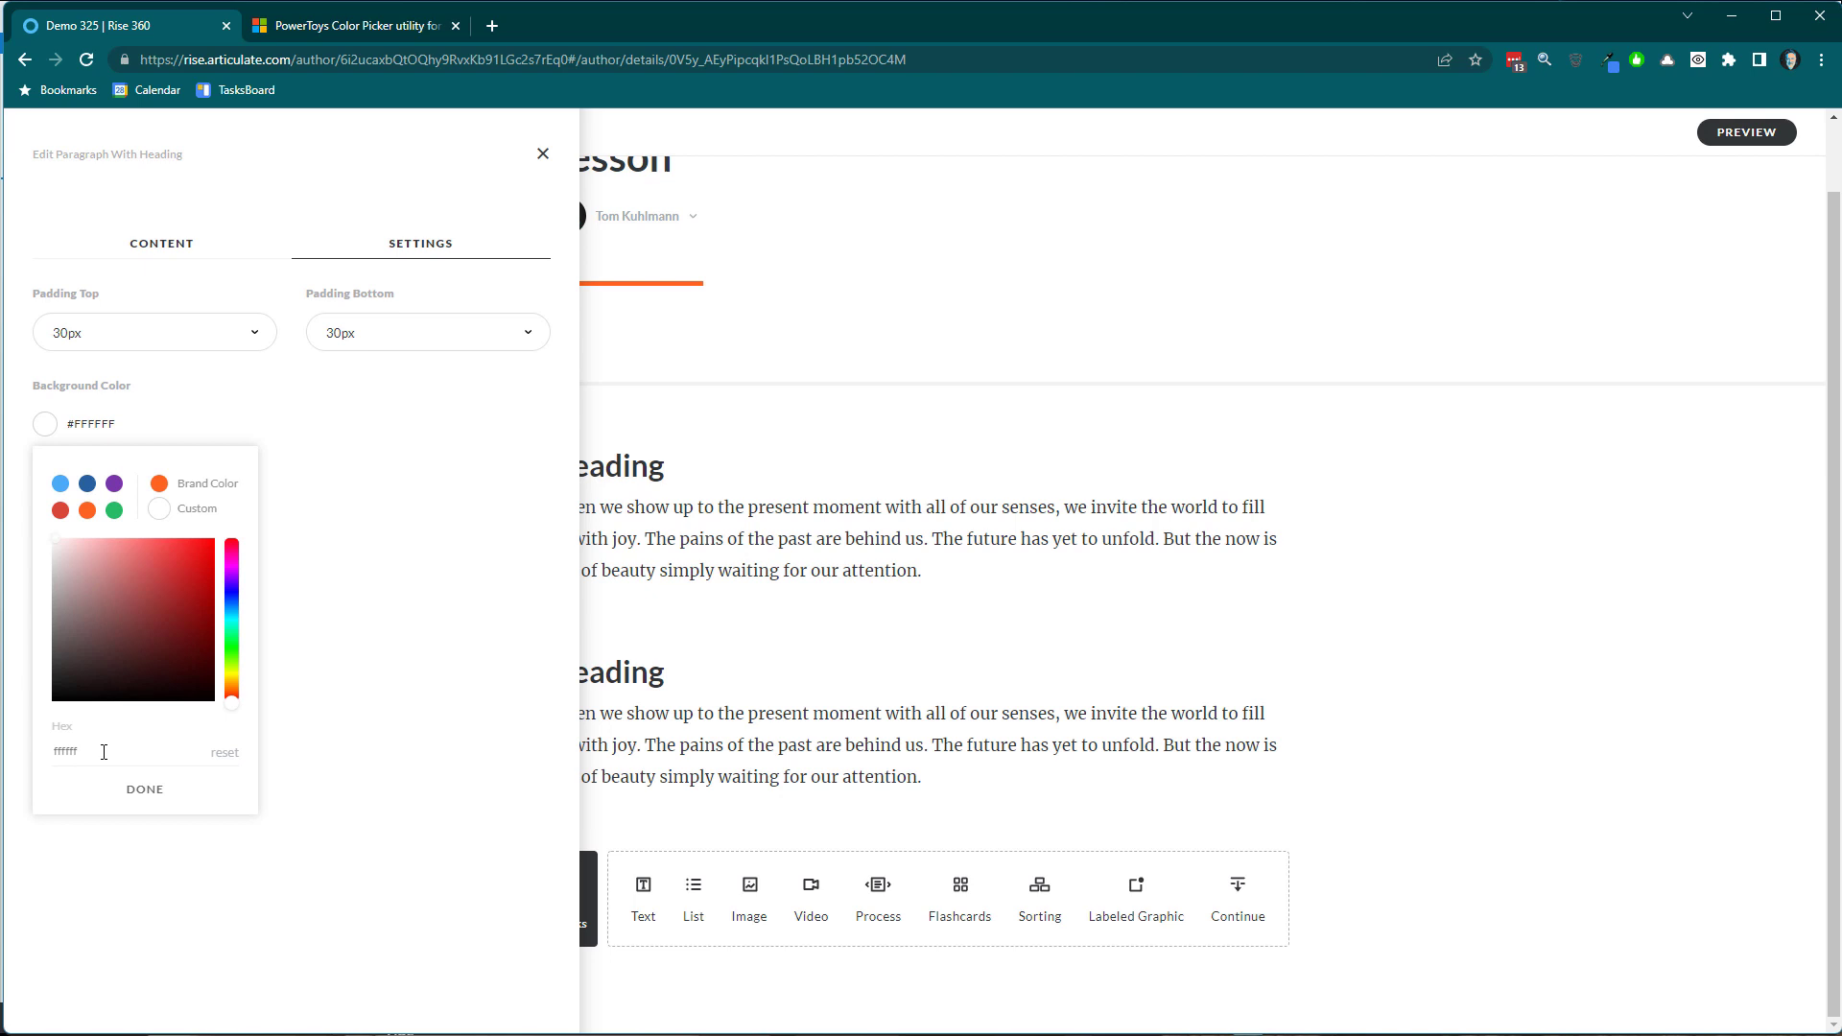
click(878, 633)
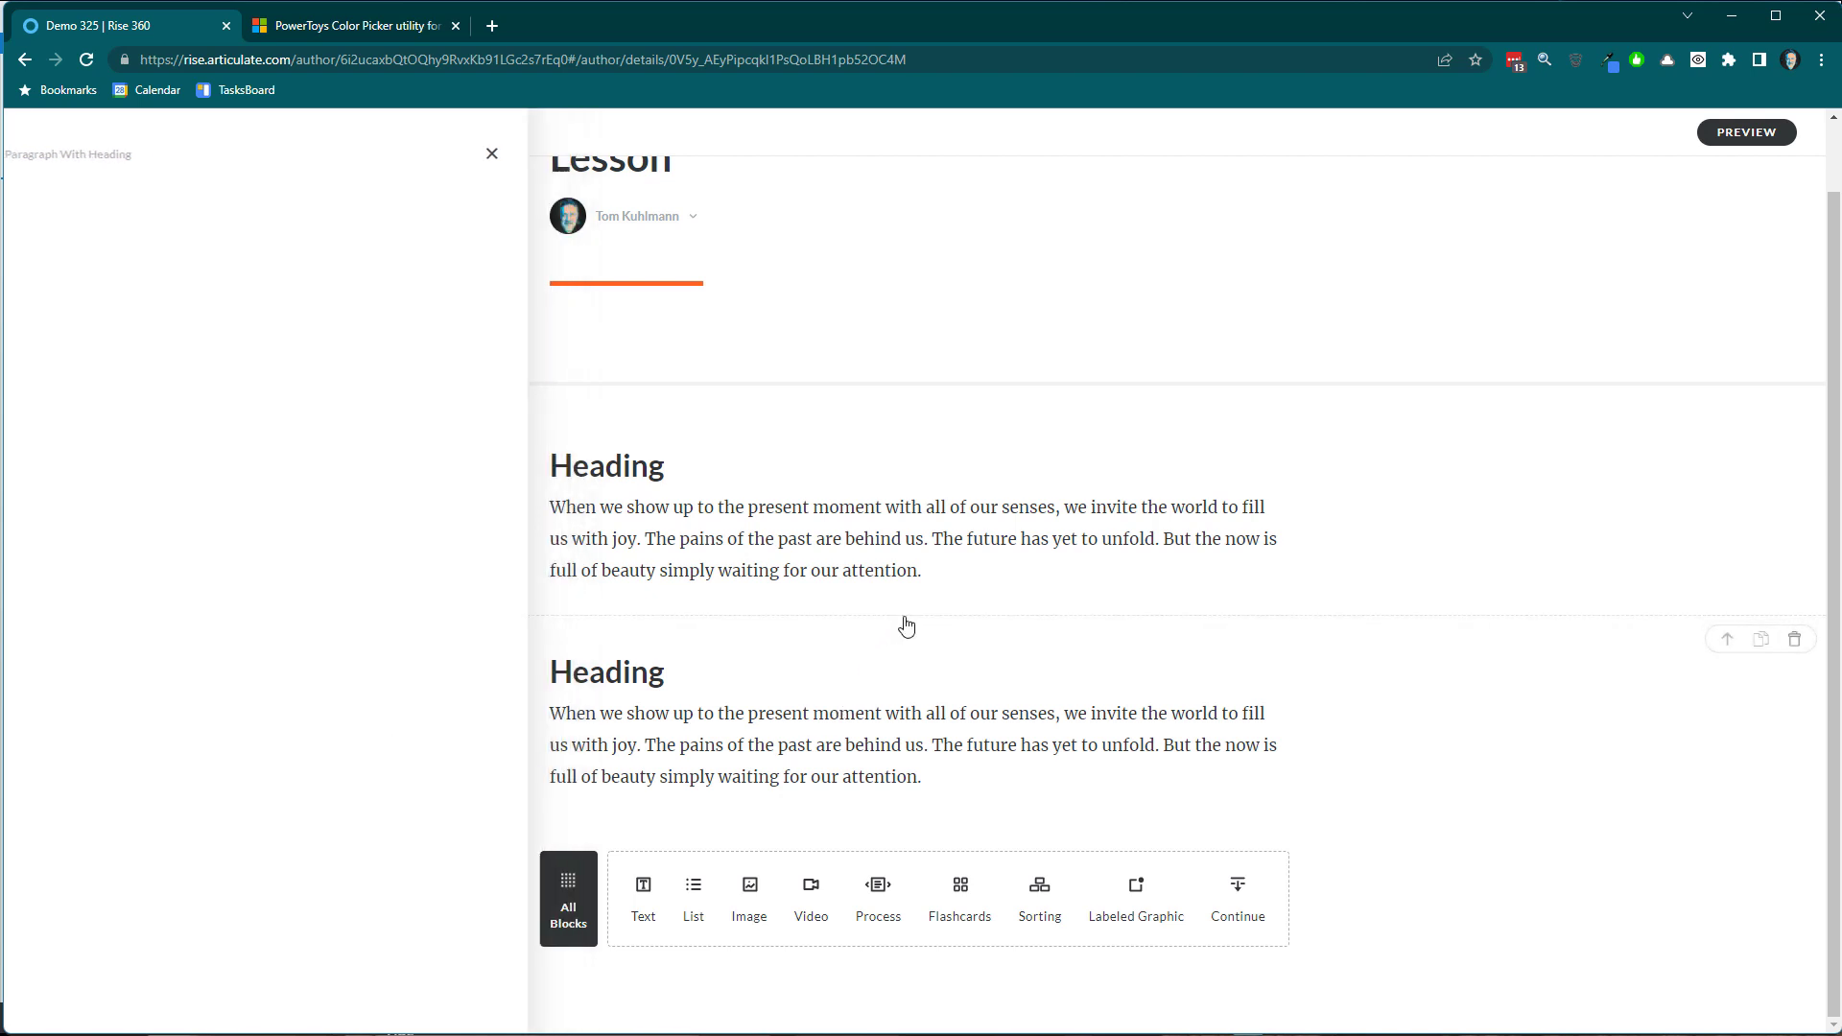
click(311, 32)
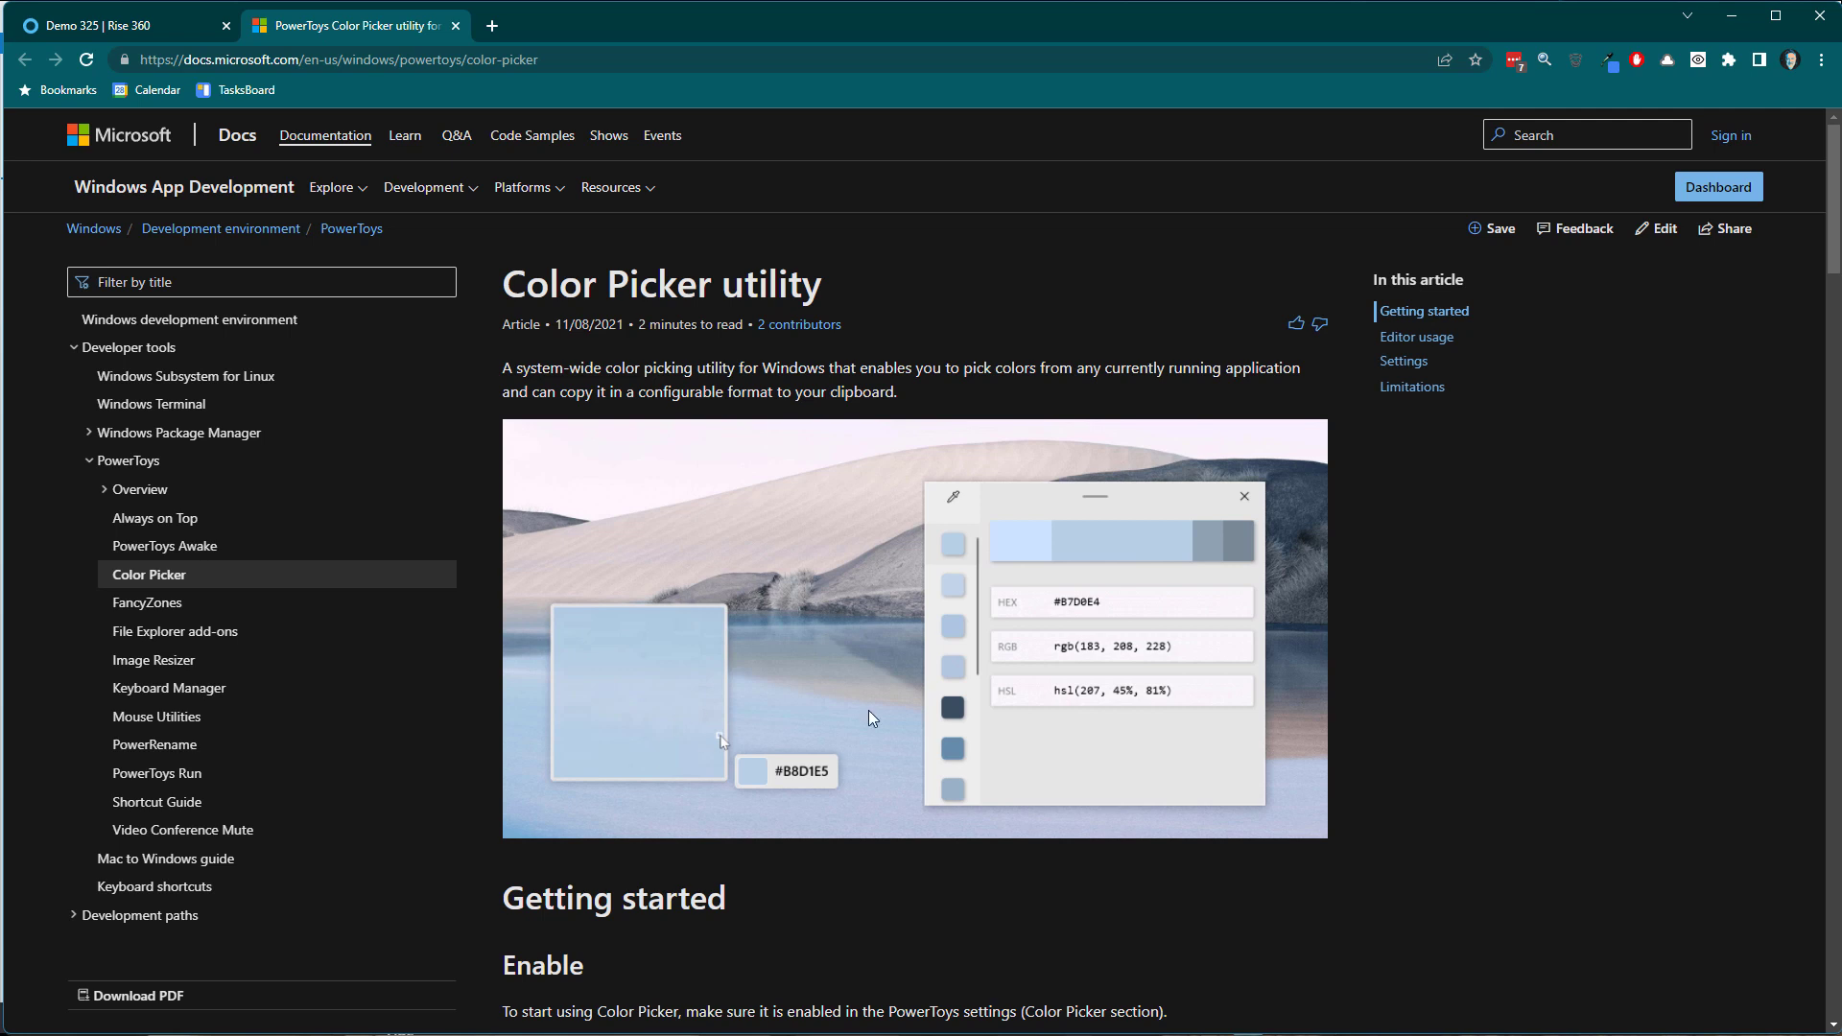
Sample light blue bad1e4 from the docs illustration, copy its hex, and return to Rise
key(super+shift+c)
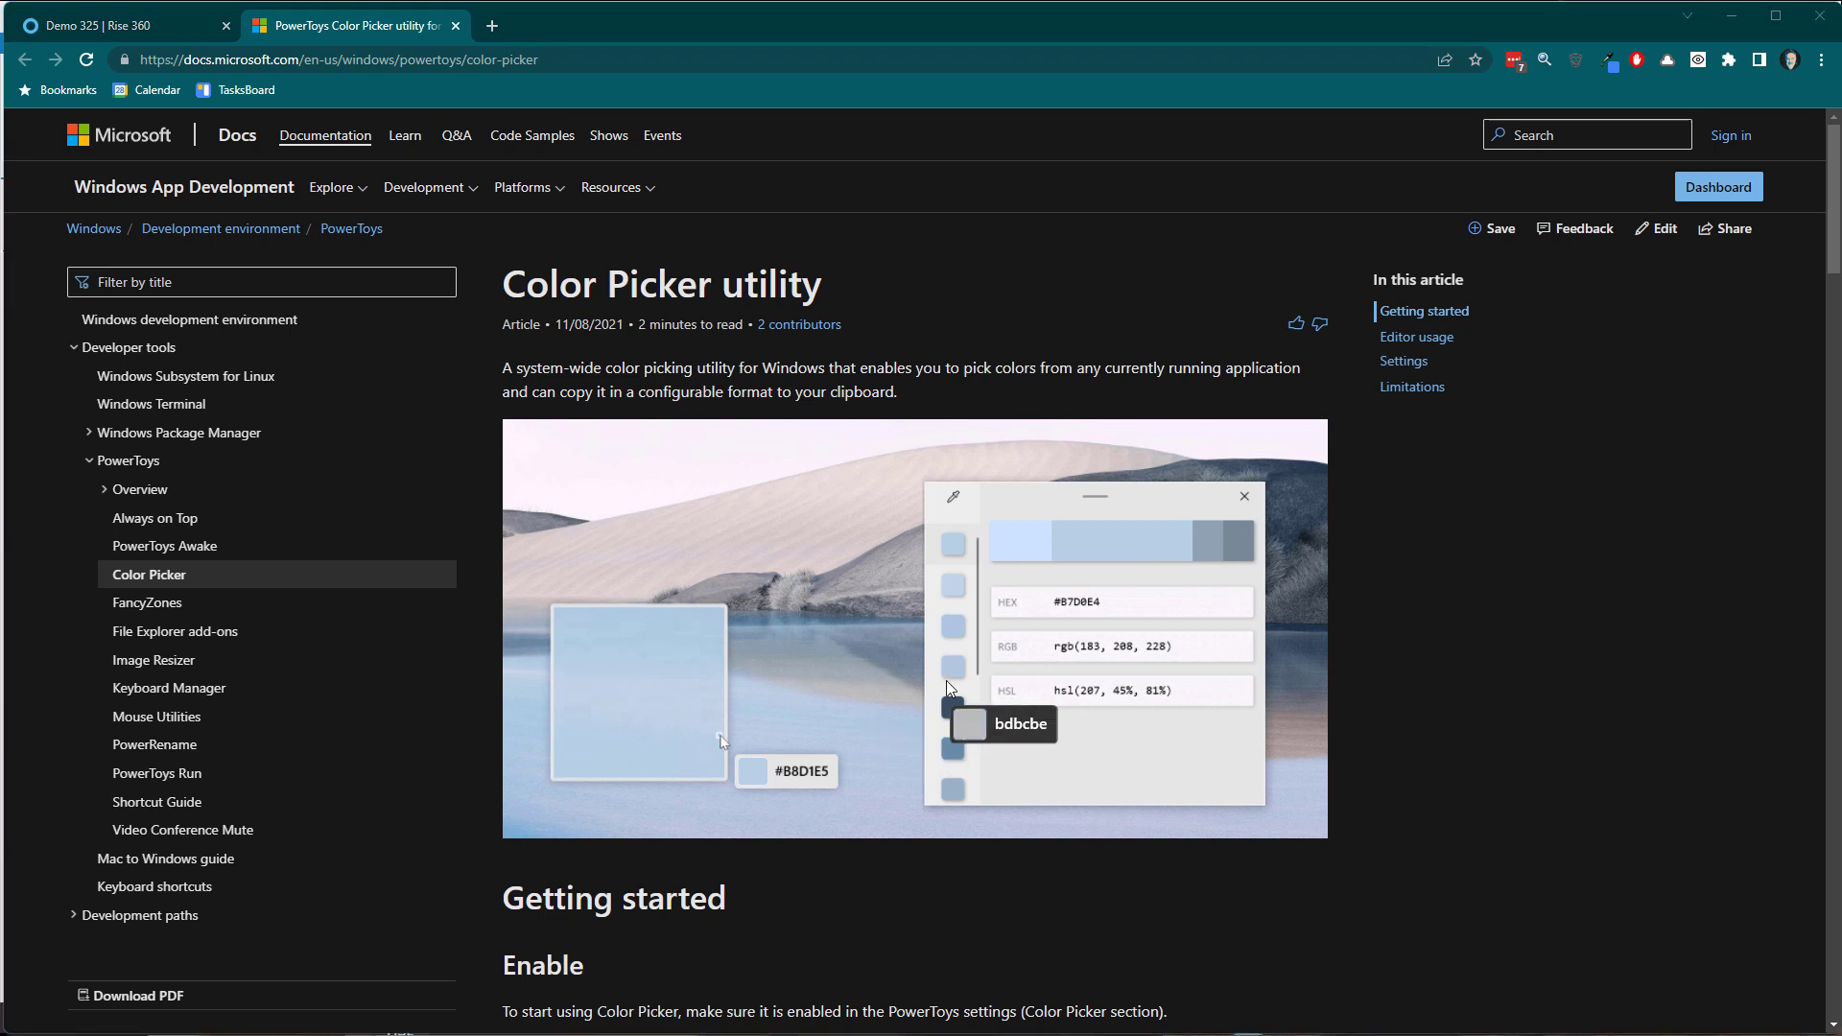
click(632, 670)
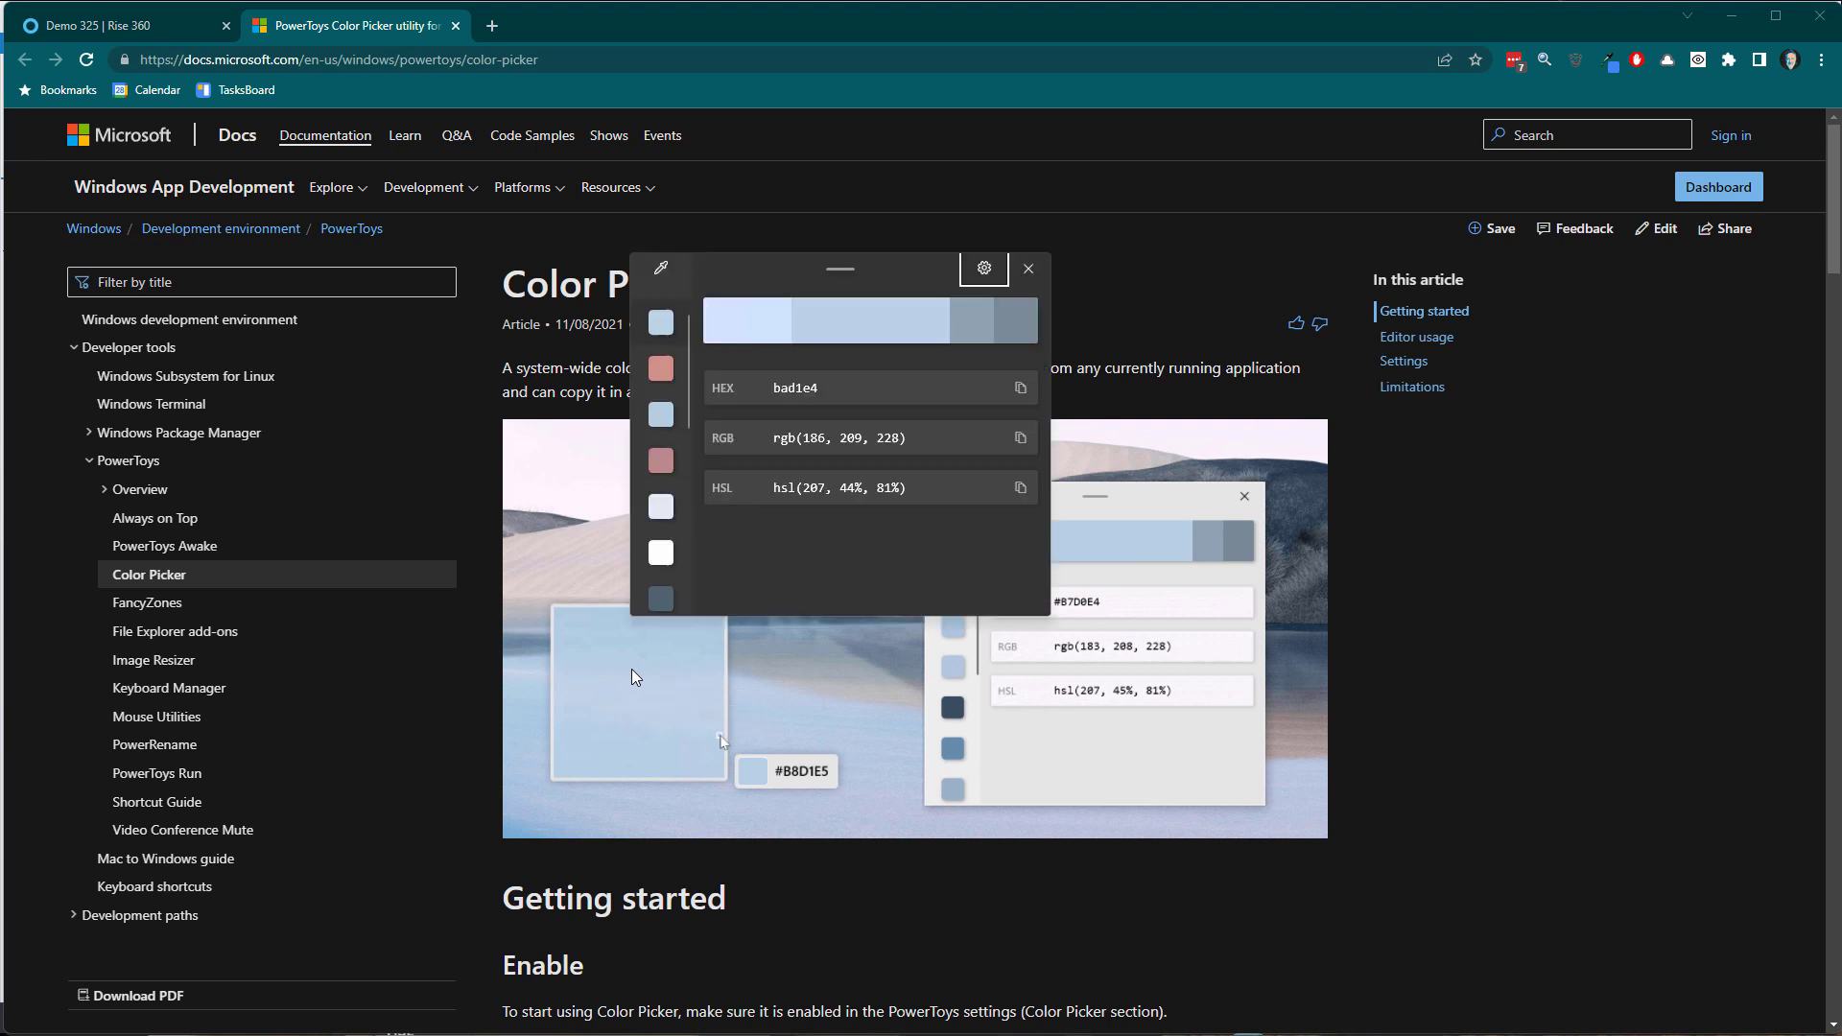
click(1022, 386)
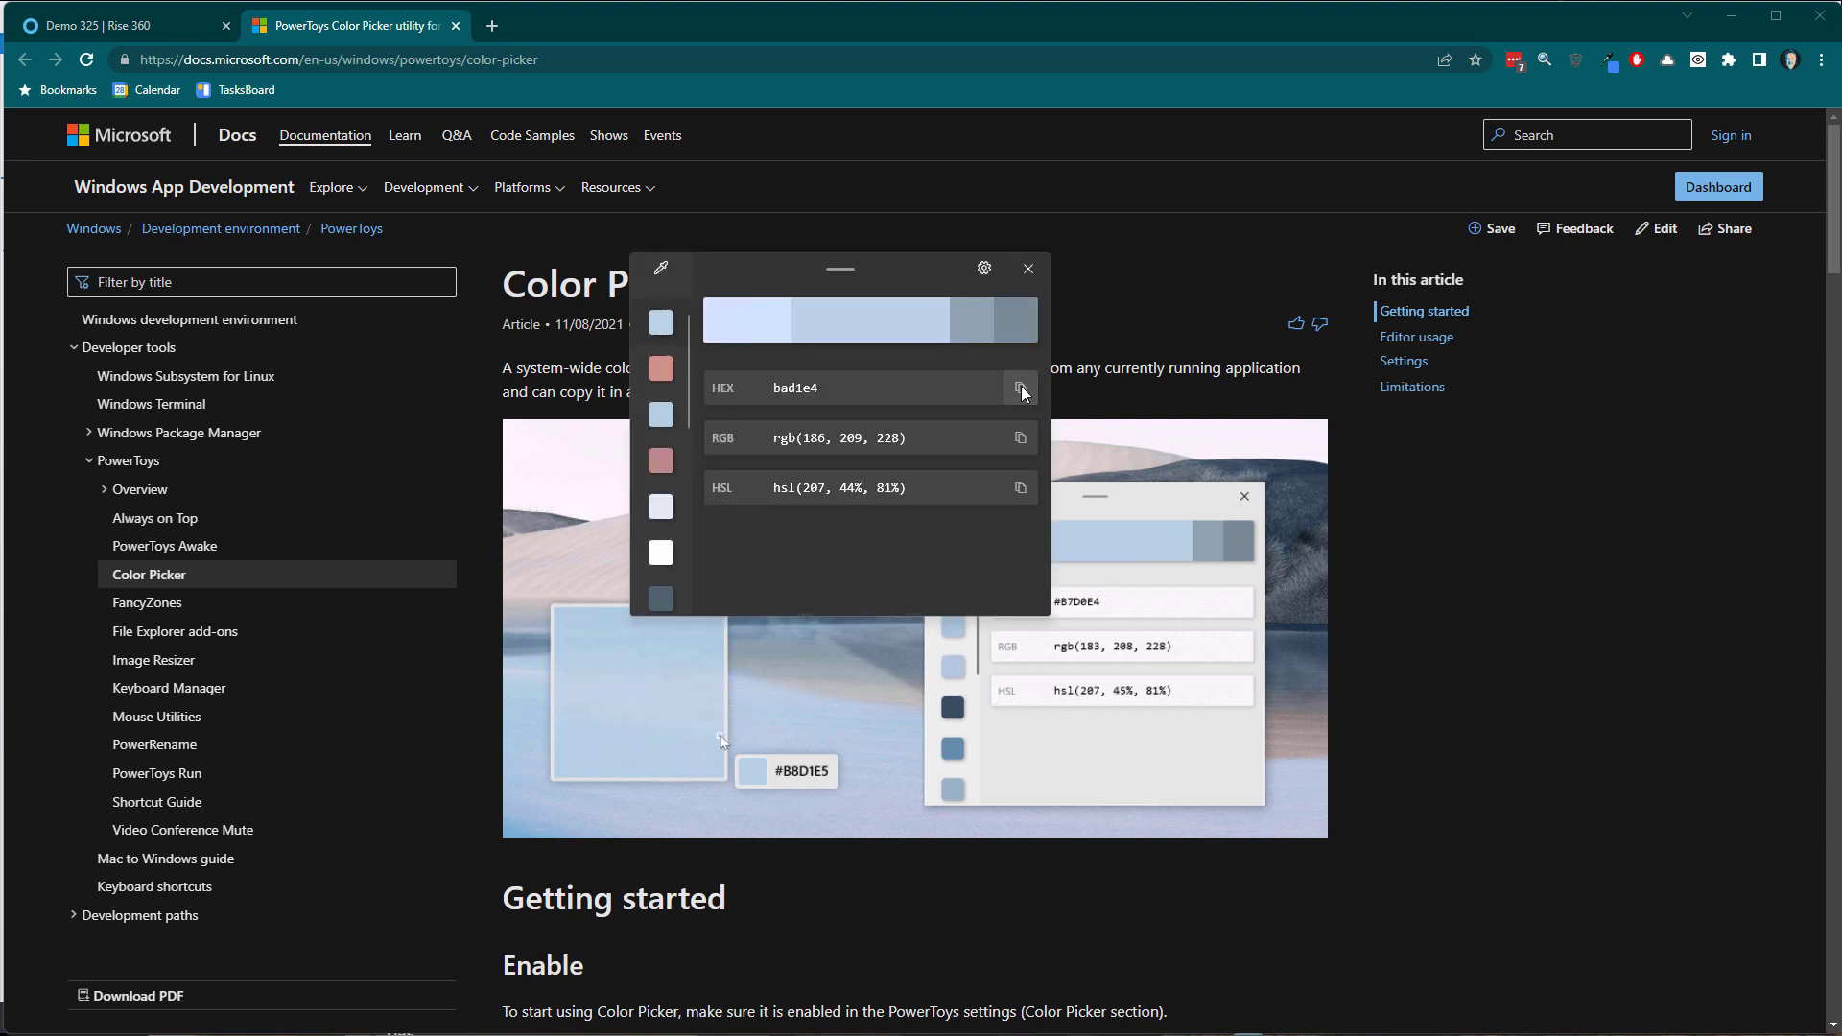
click(173, 38)
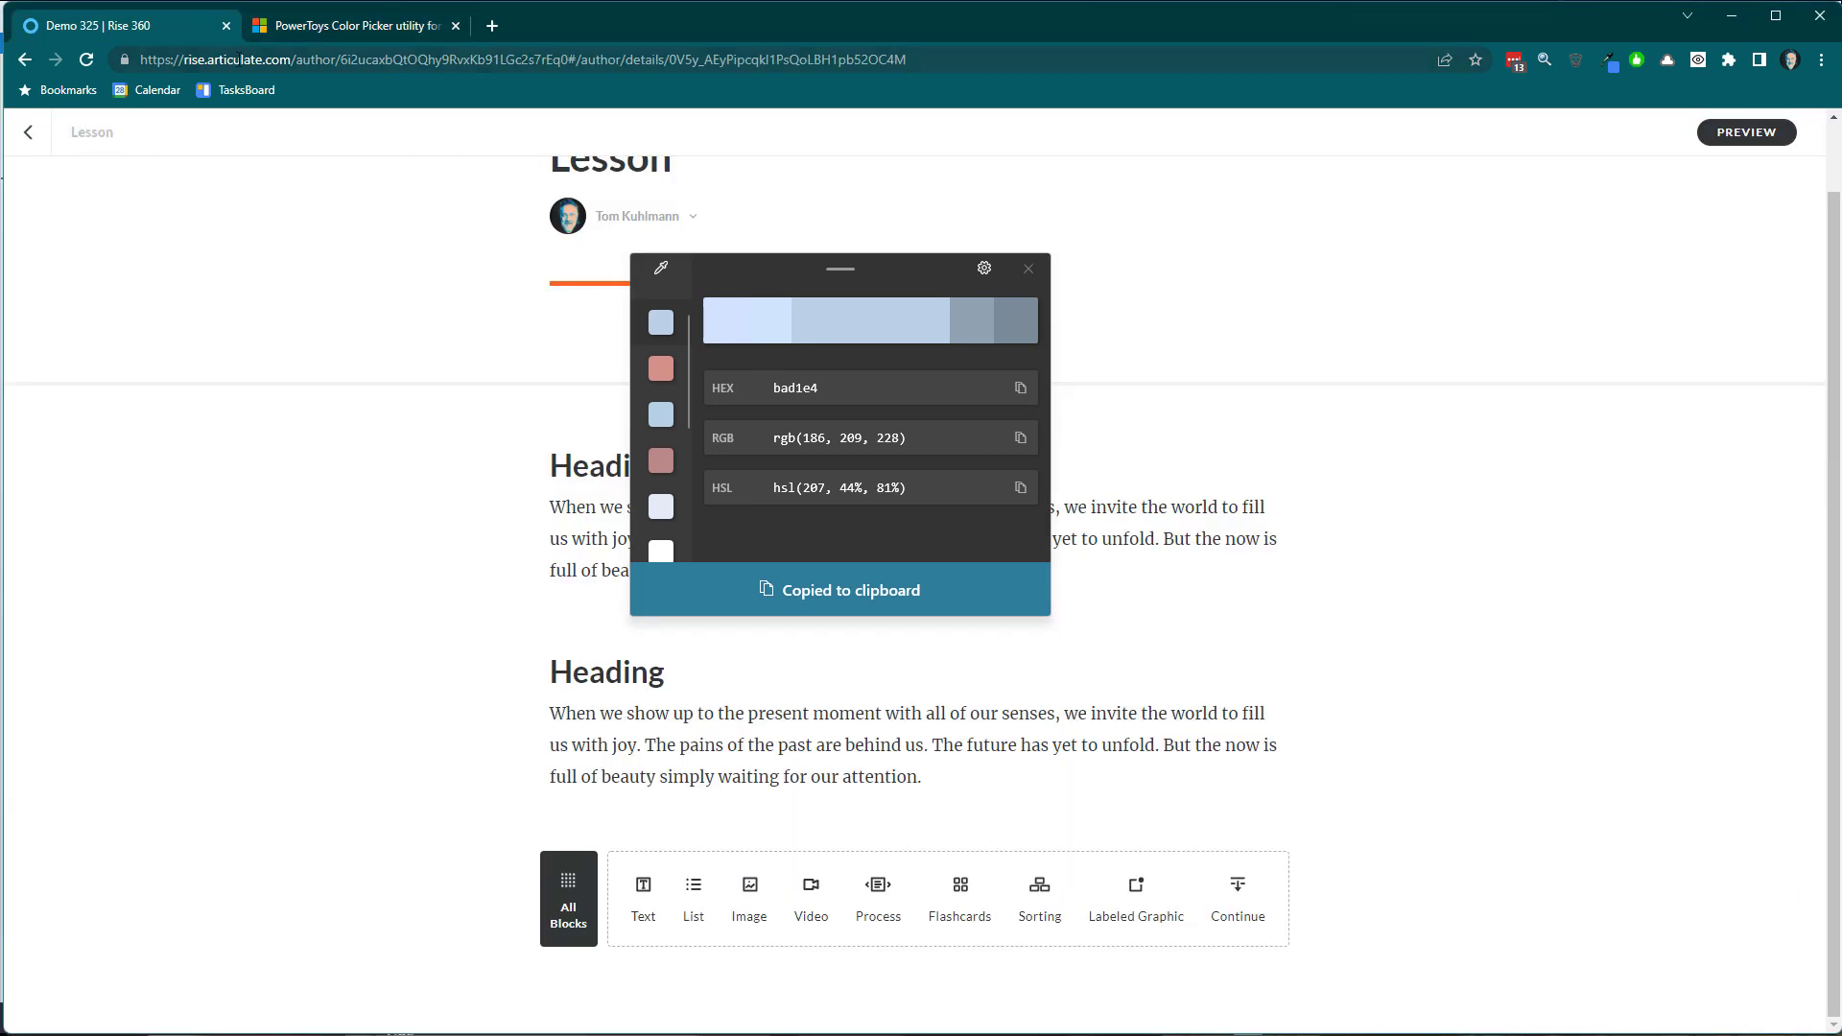
click(1029, 270)
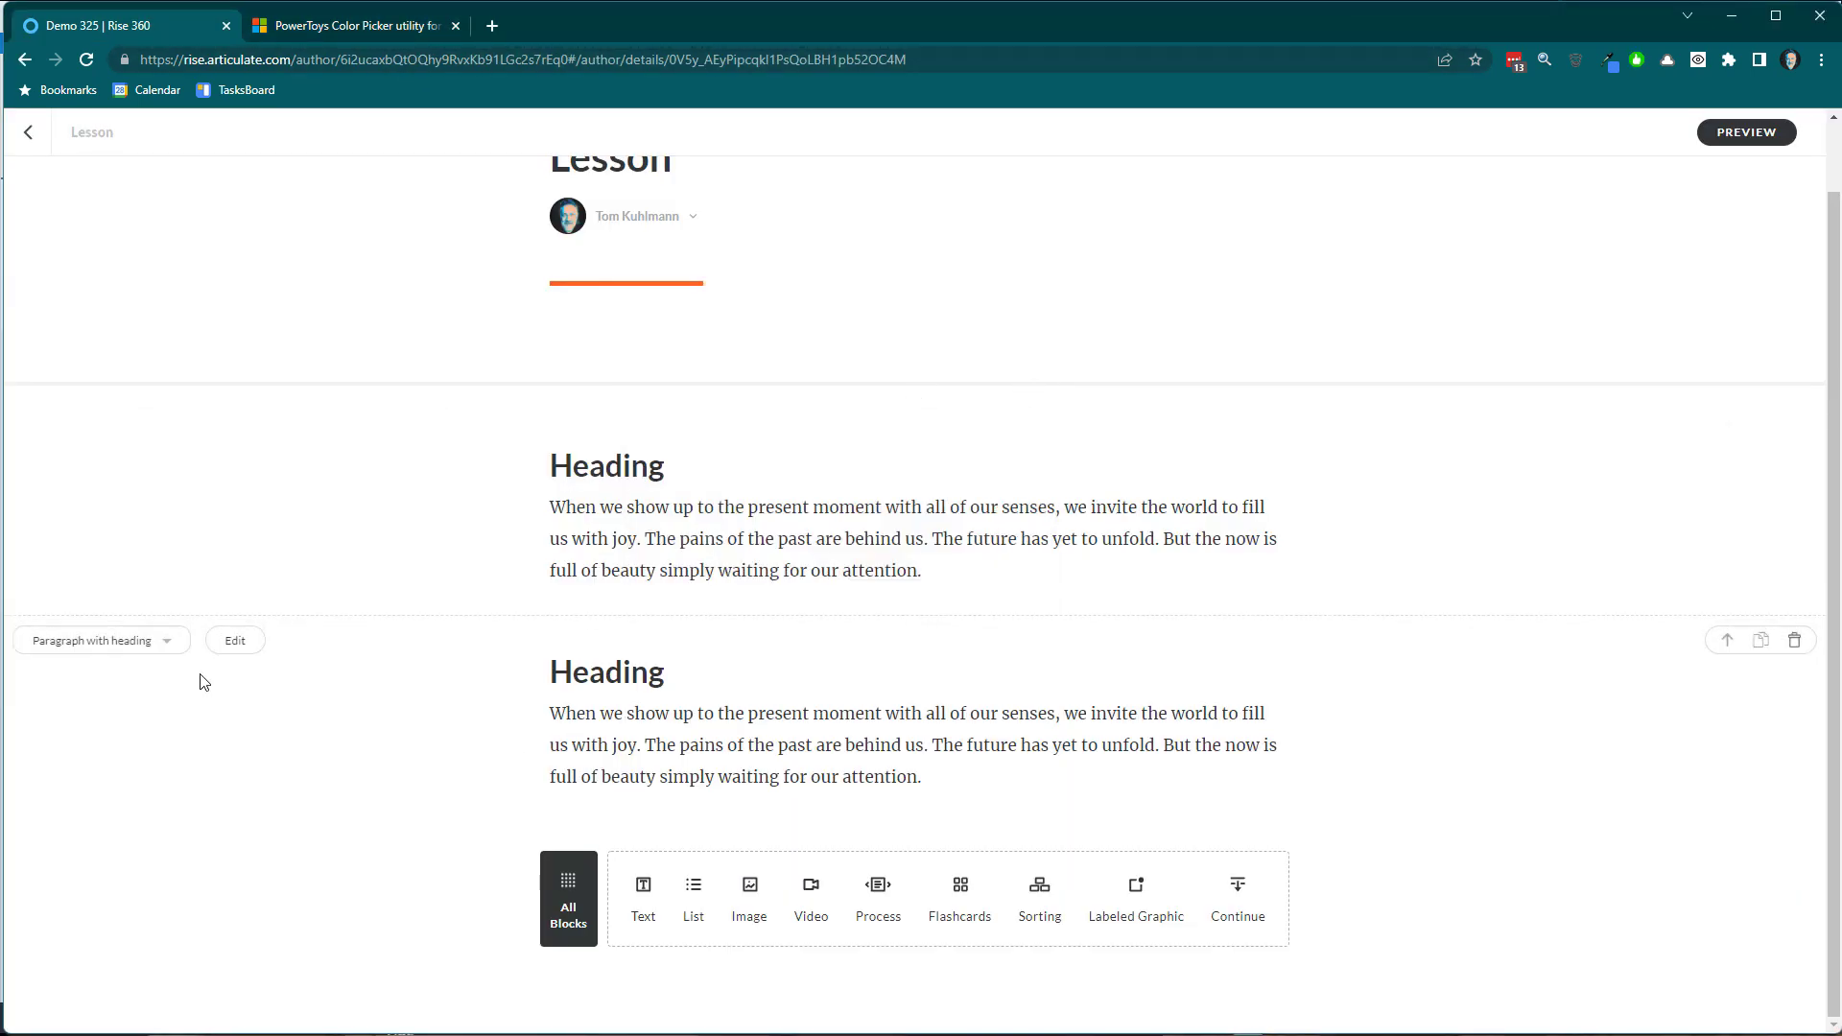
Replace the block's ffffff background hex with the pasted bad1e4 and confirm it
click(240, 642)
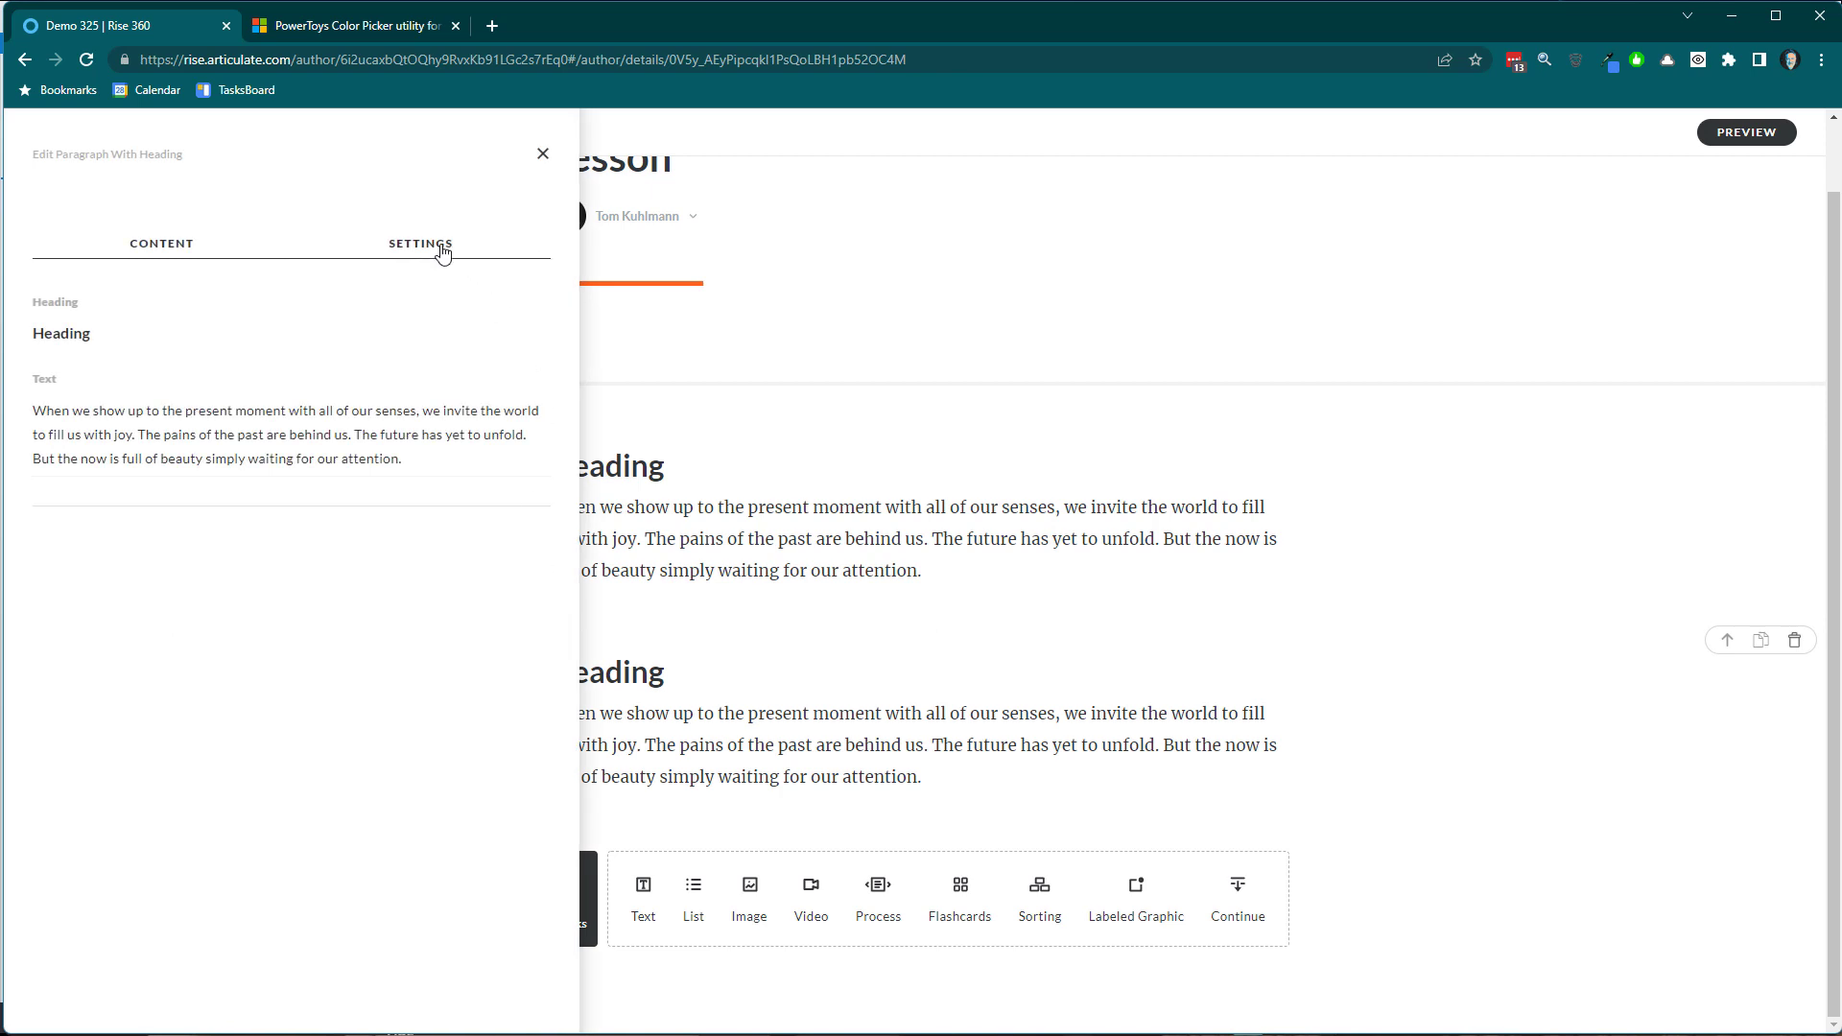
click(443, 251)
click(44, 424)
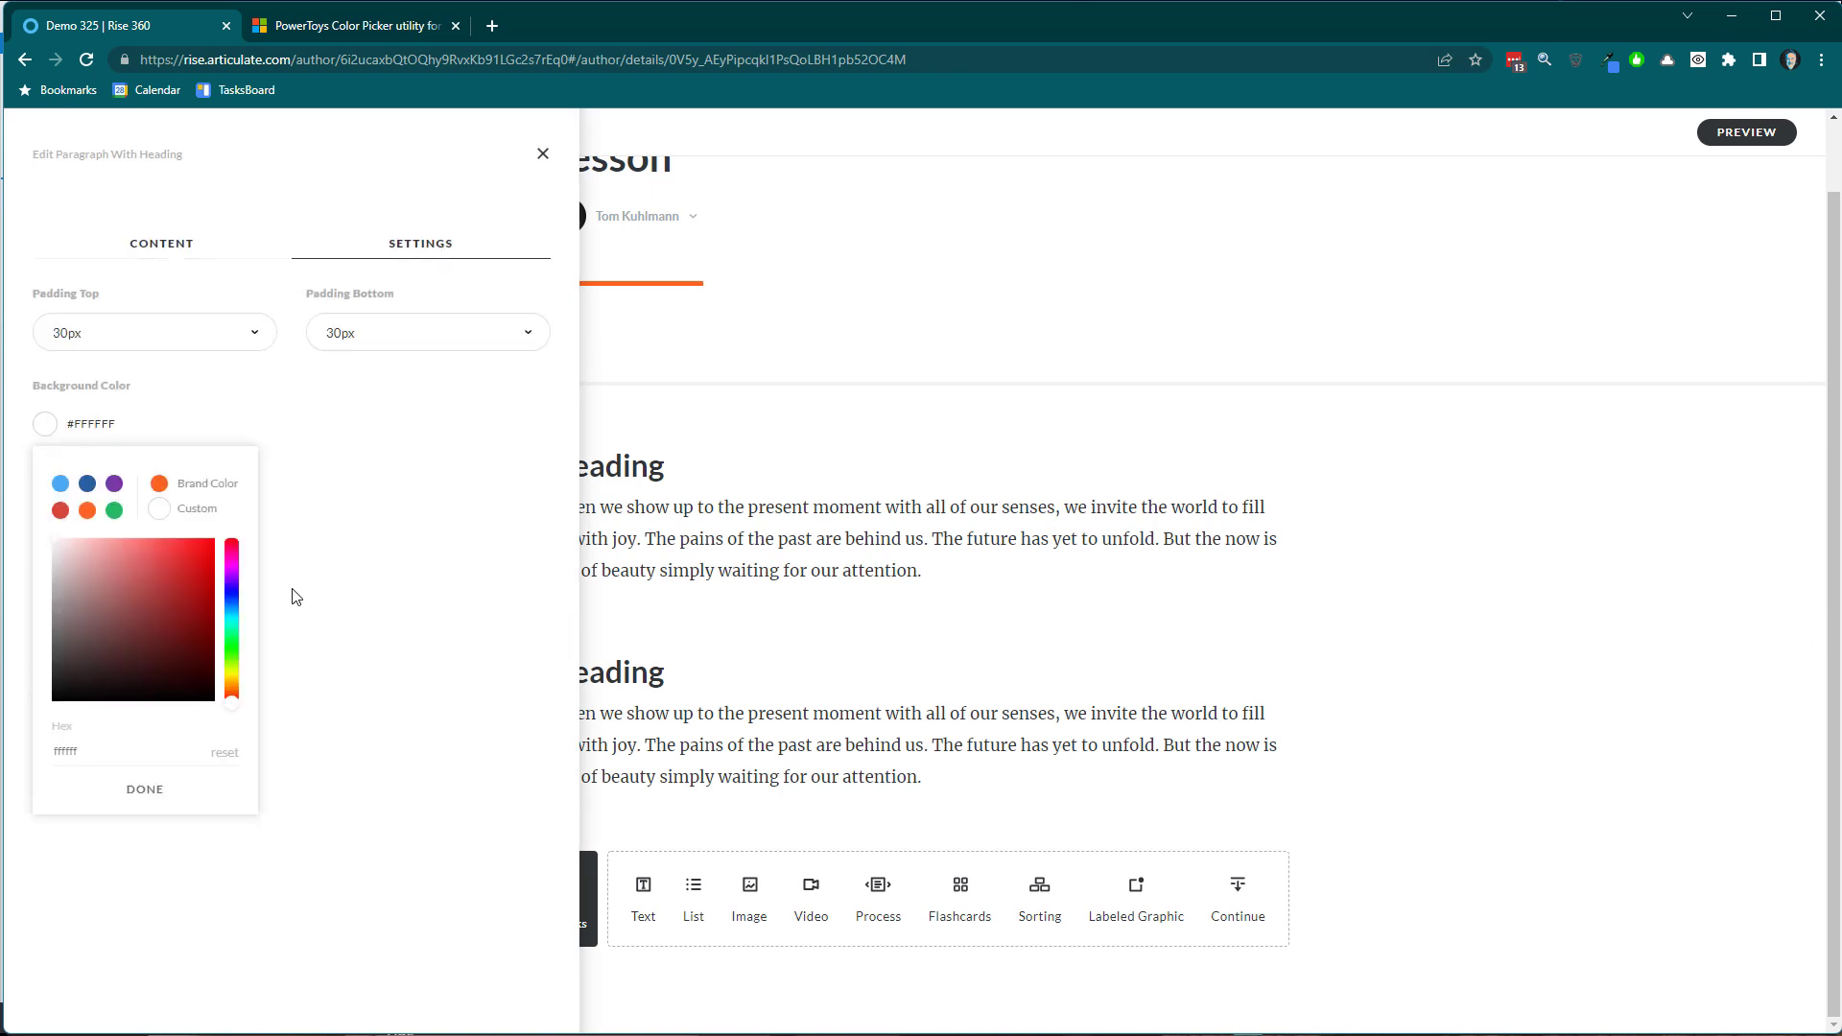
click(109, 754)
key(ctrl+a)
key(BackSpace)
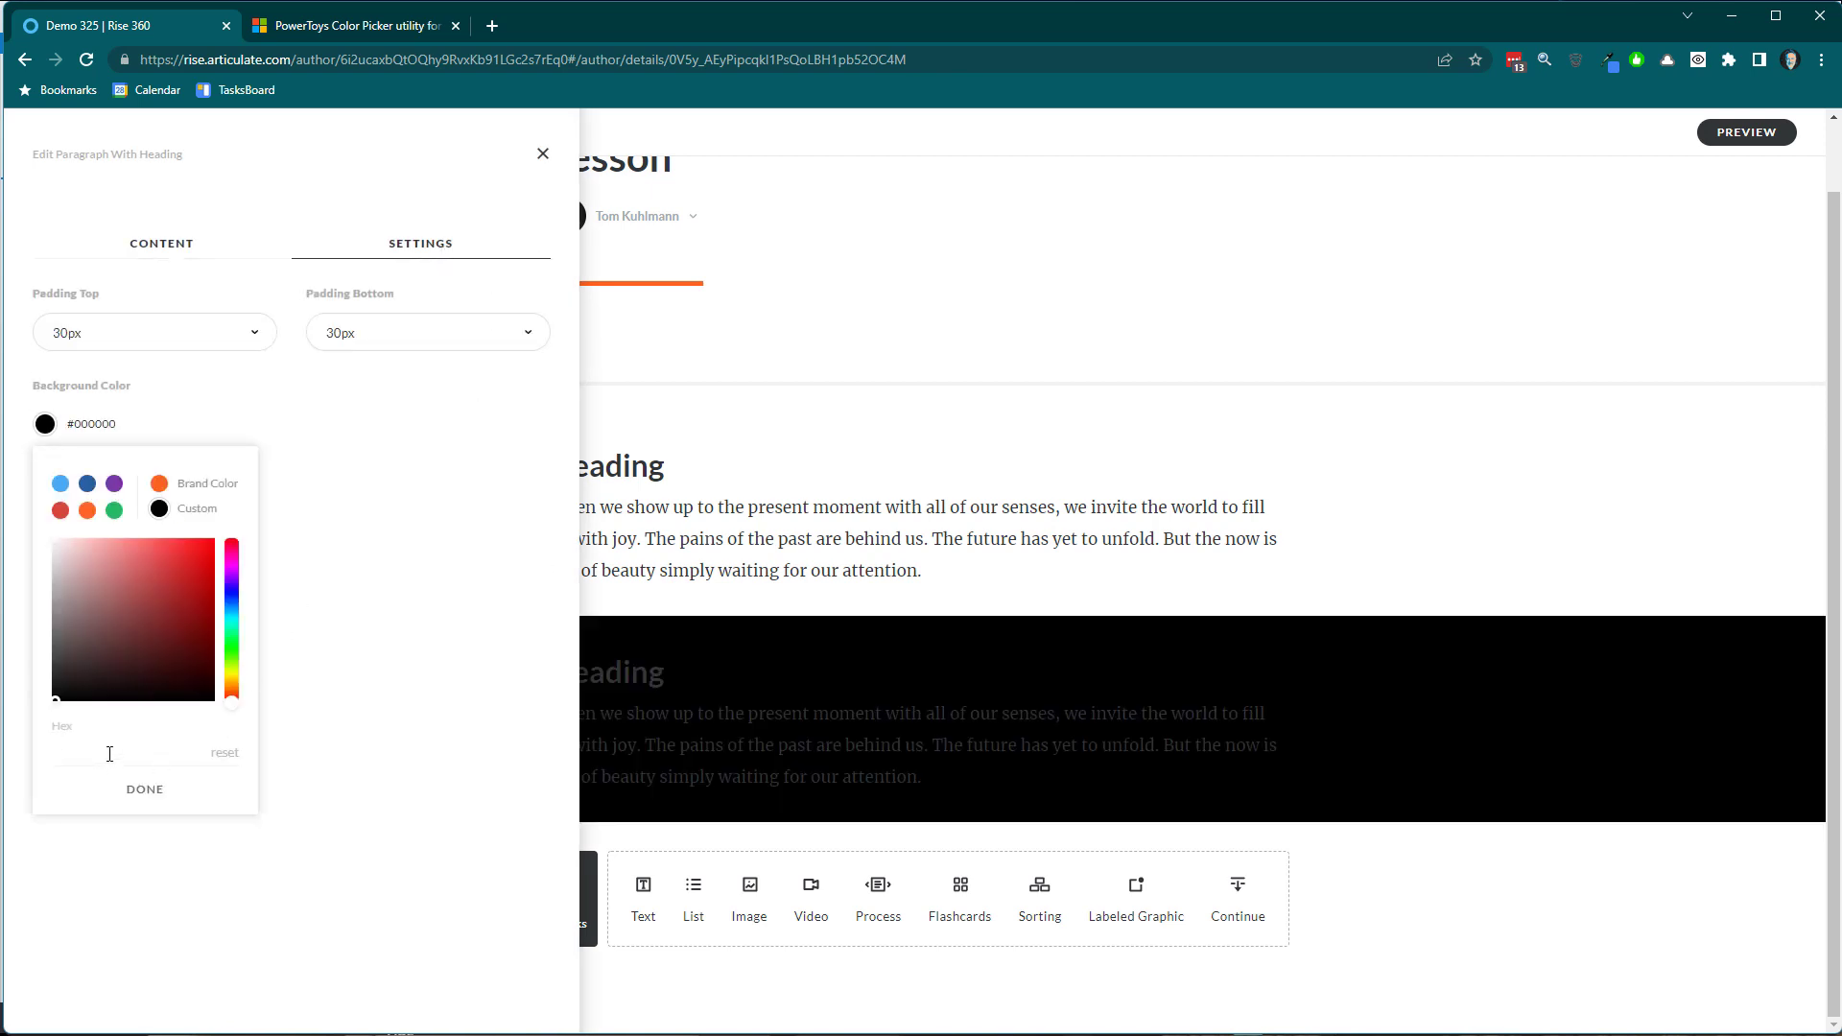
text(bad1e4)
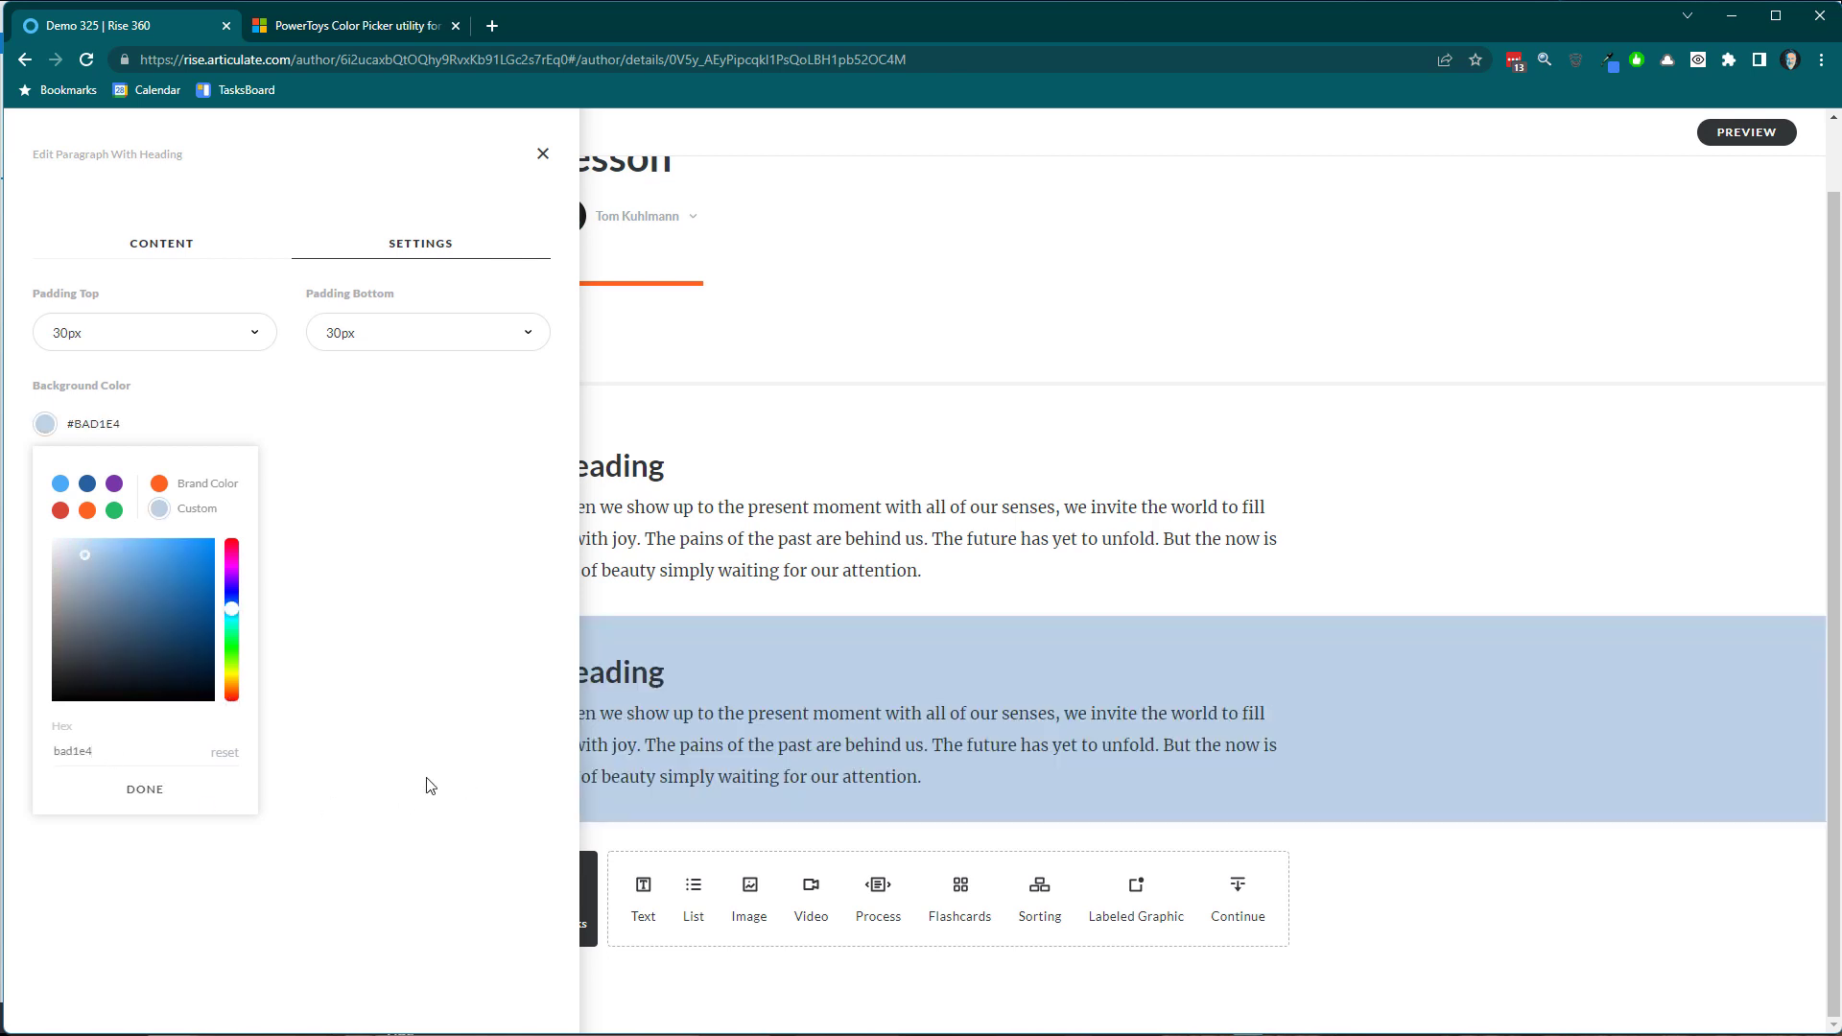
click(180, 800)
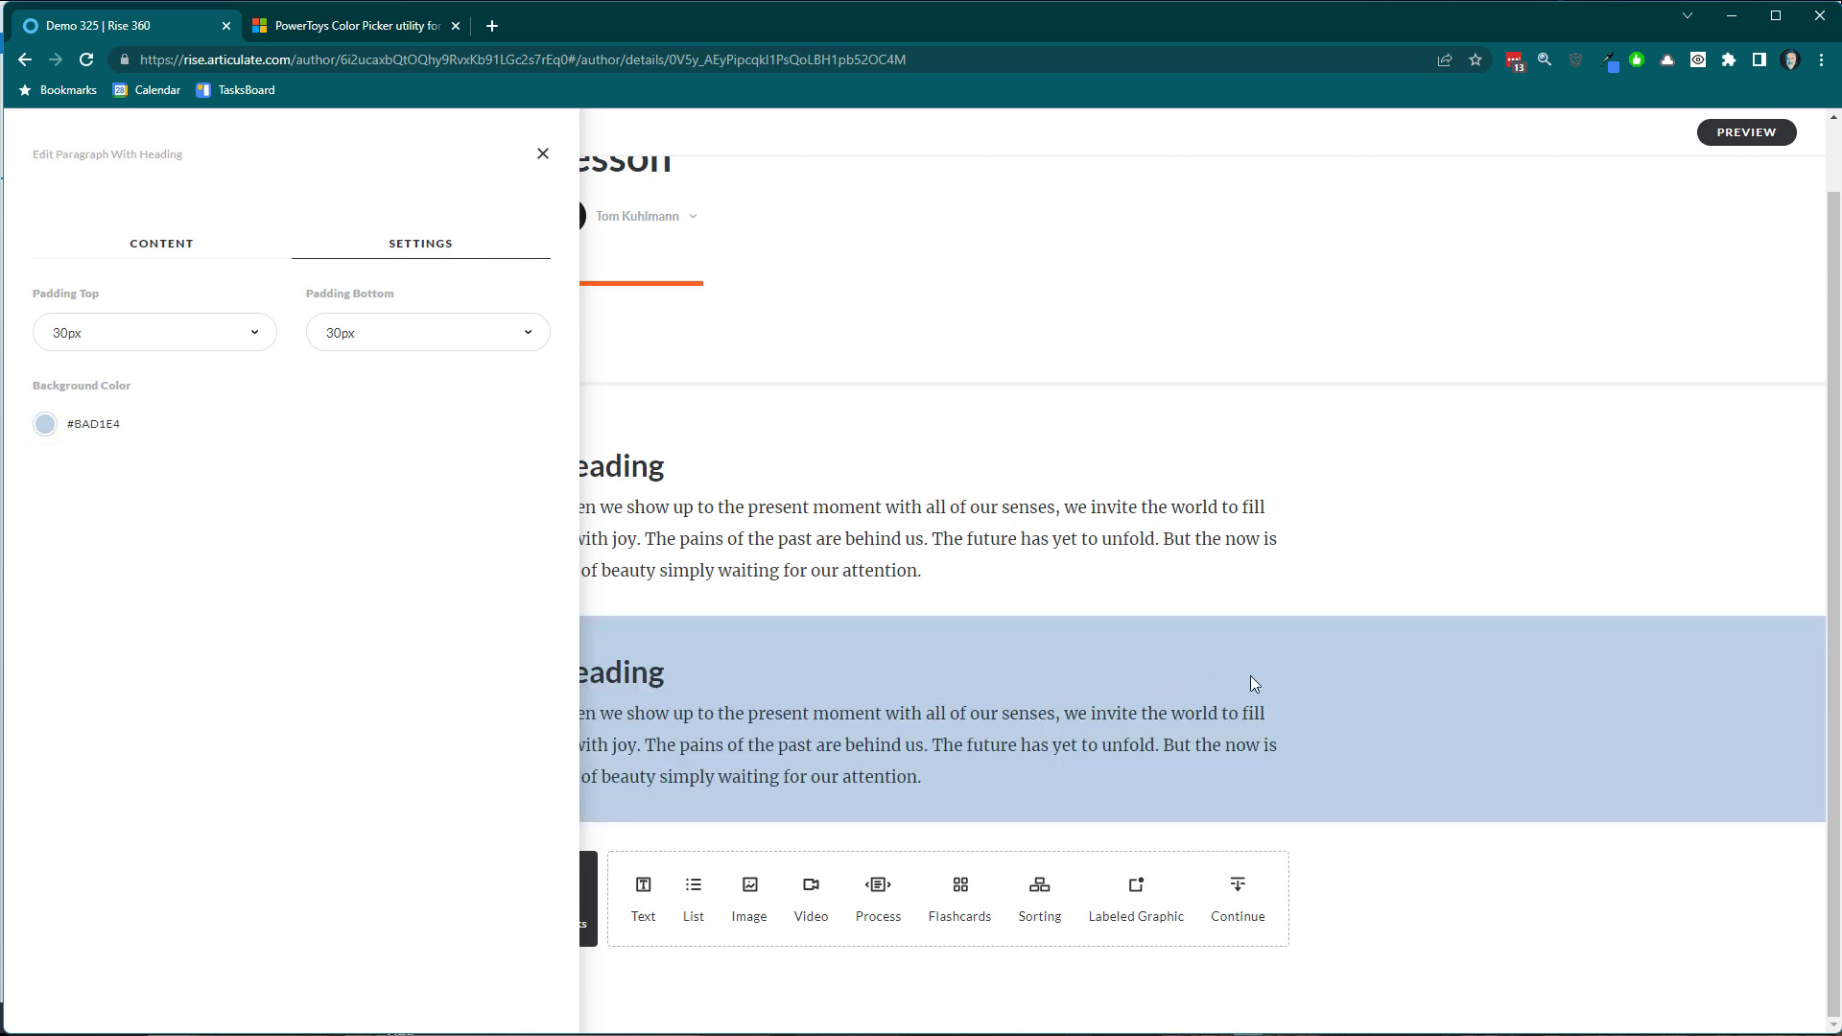
Close the Edit Paragraph With Heading panel to view the light-blue block in the lesson
click(1136, 604)
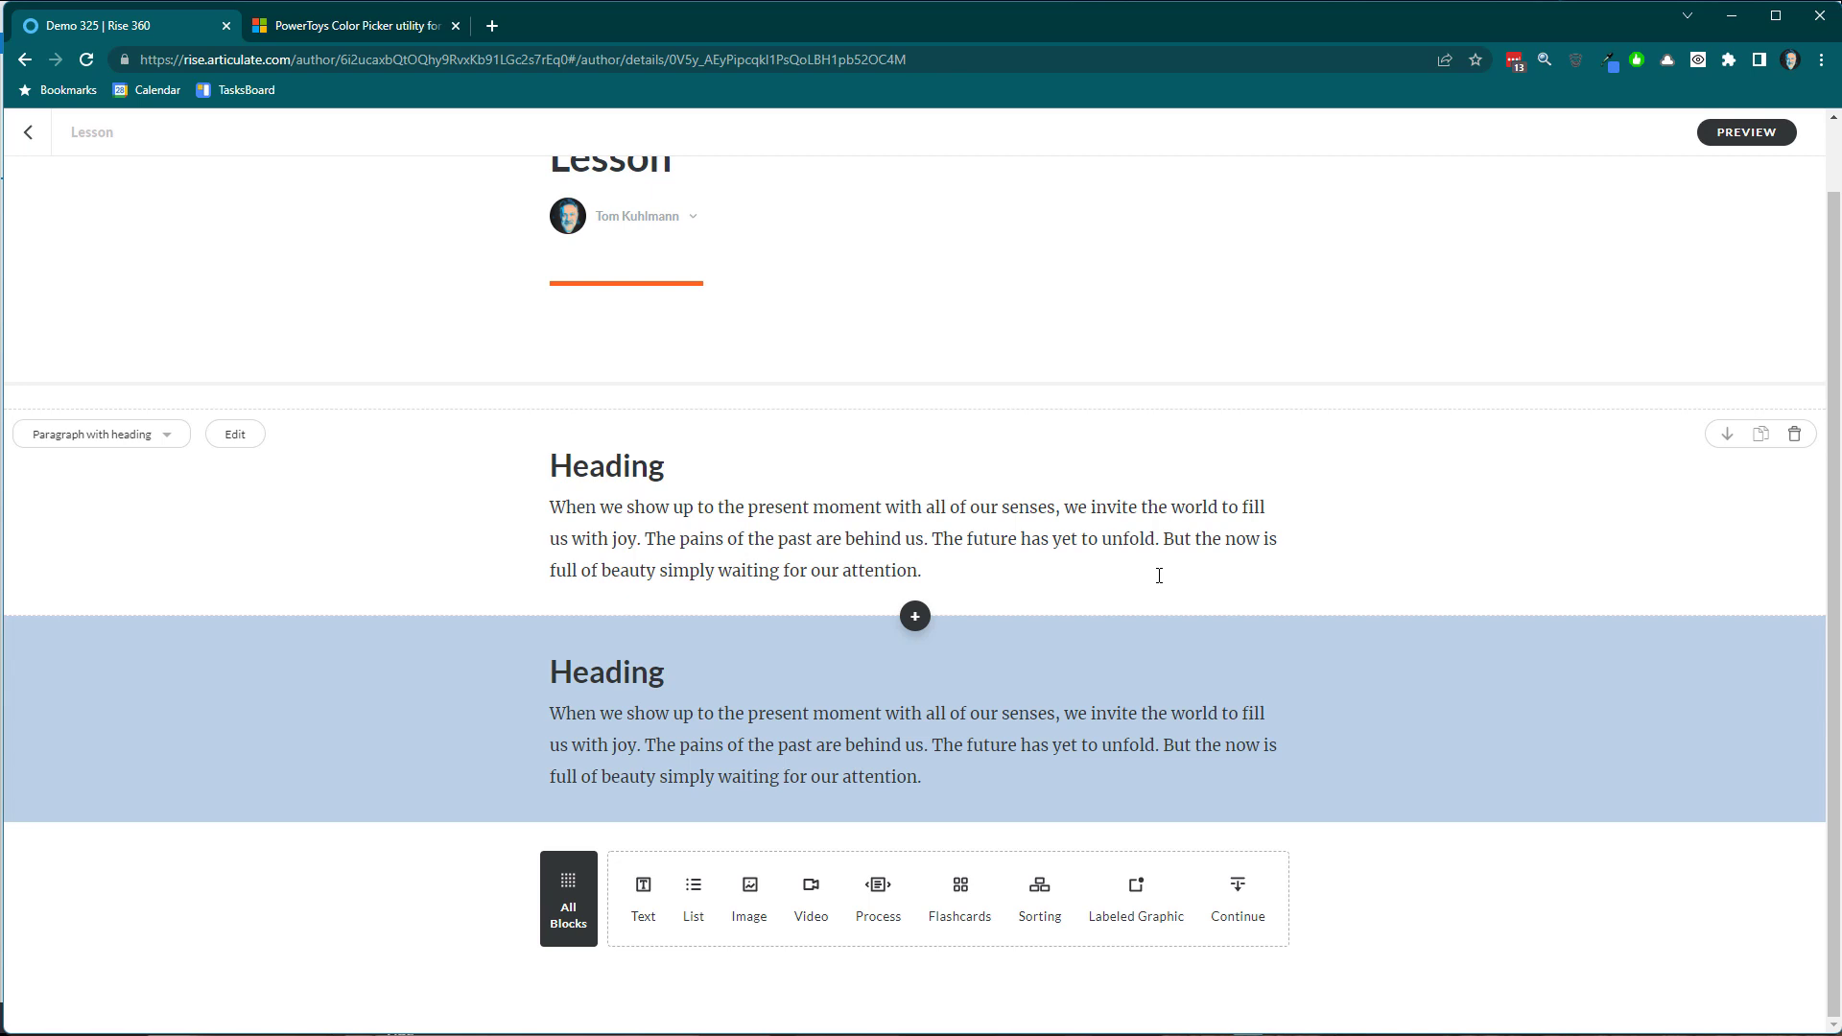
click(1606, 67)
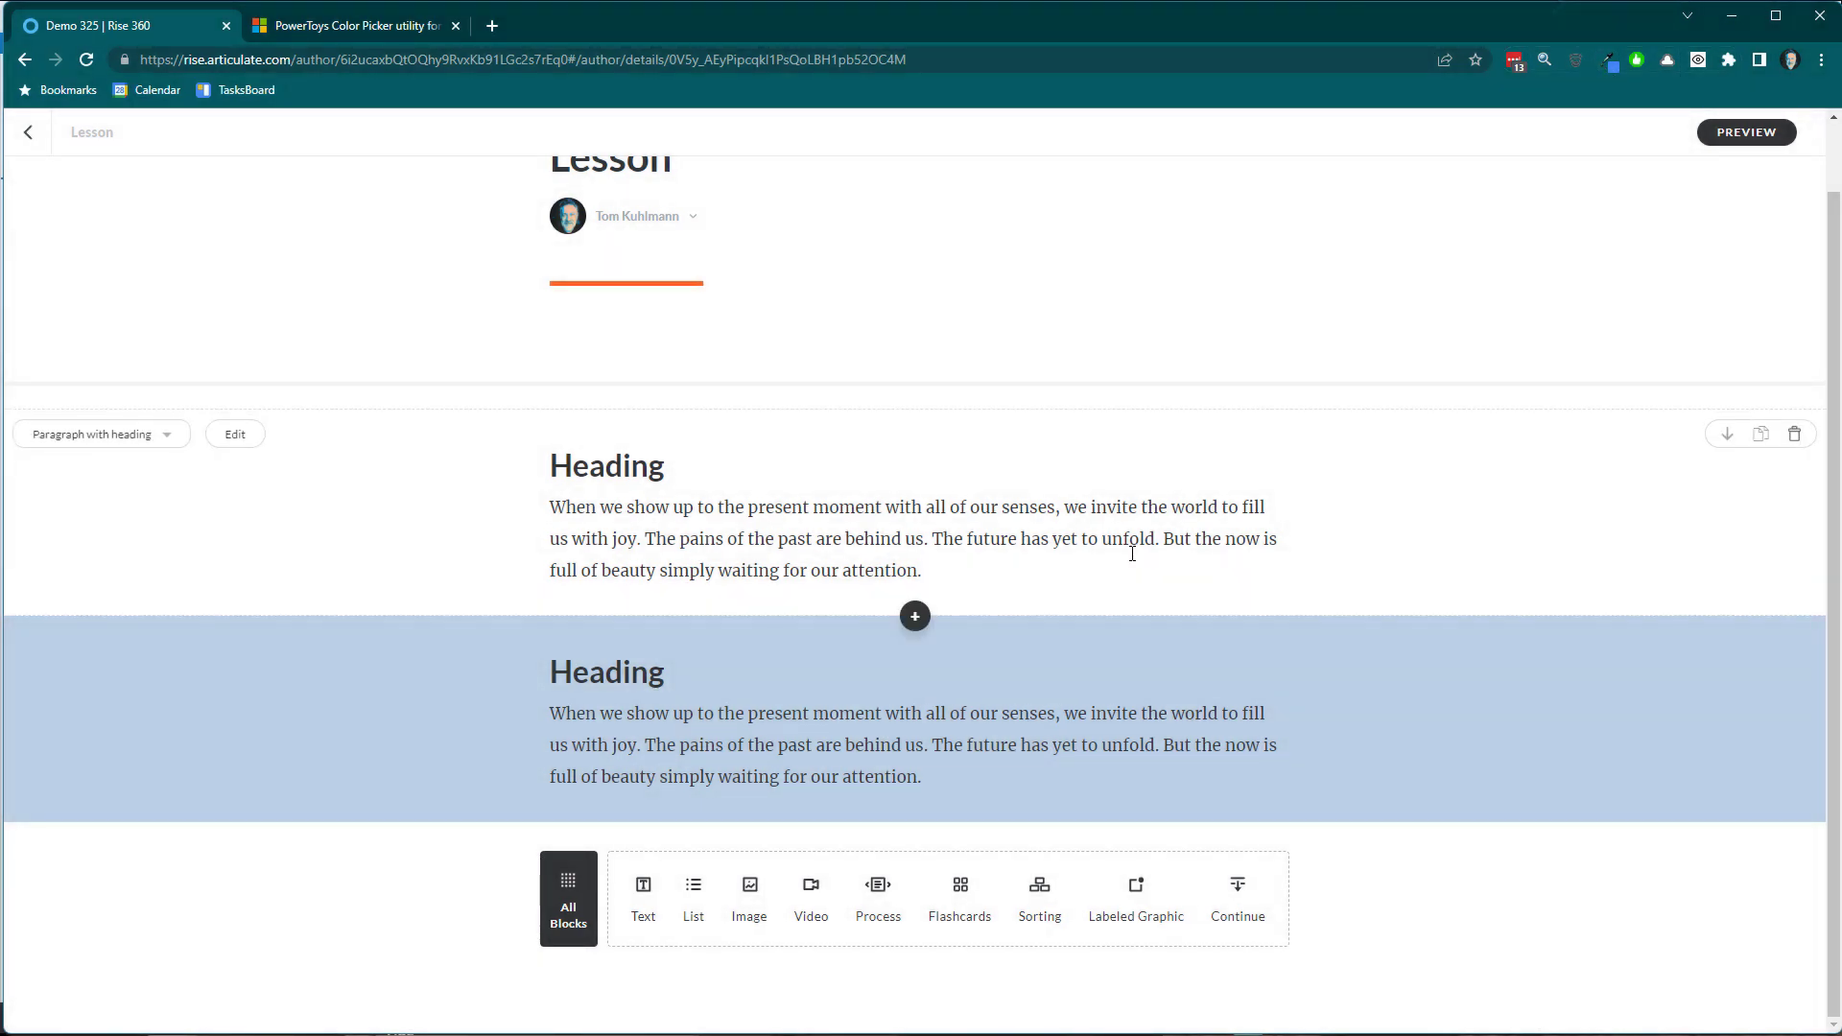